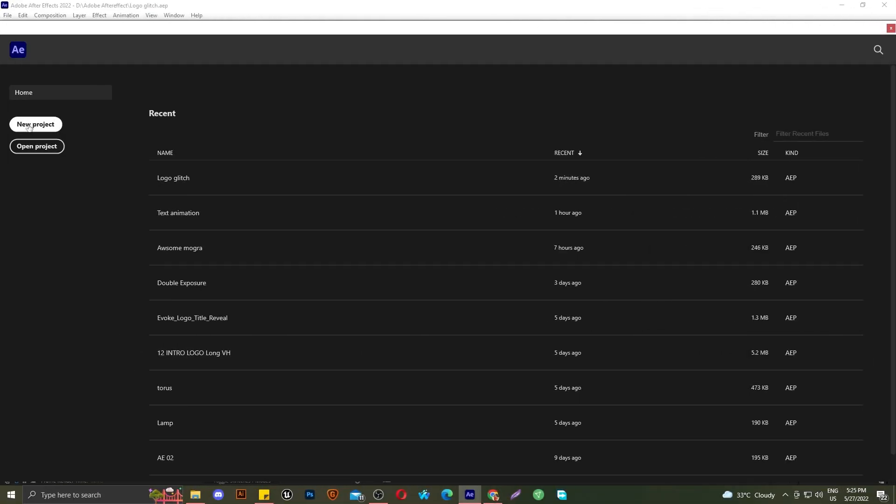
# Step: Start a new project and create a 1920 x 1080, 25 fps, five-second composition named Final
pyautogui.click(29, 125)
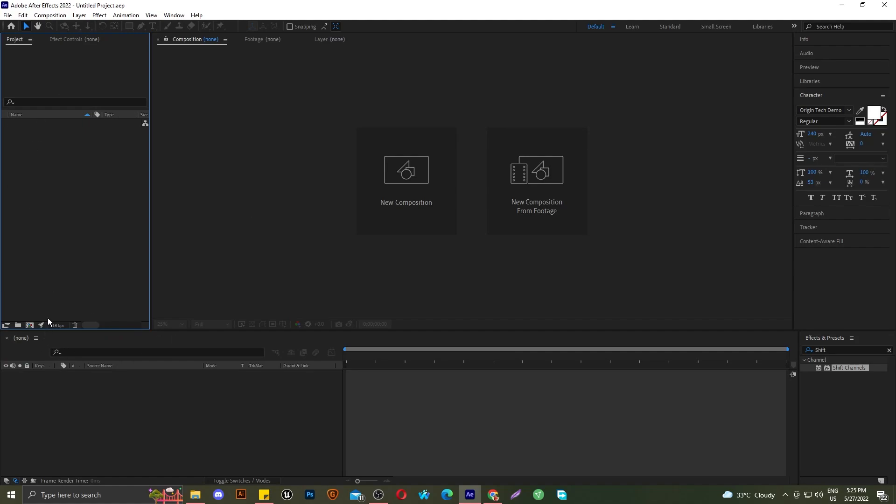
pyautogui.click(29, 325)
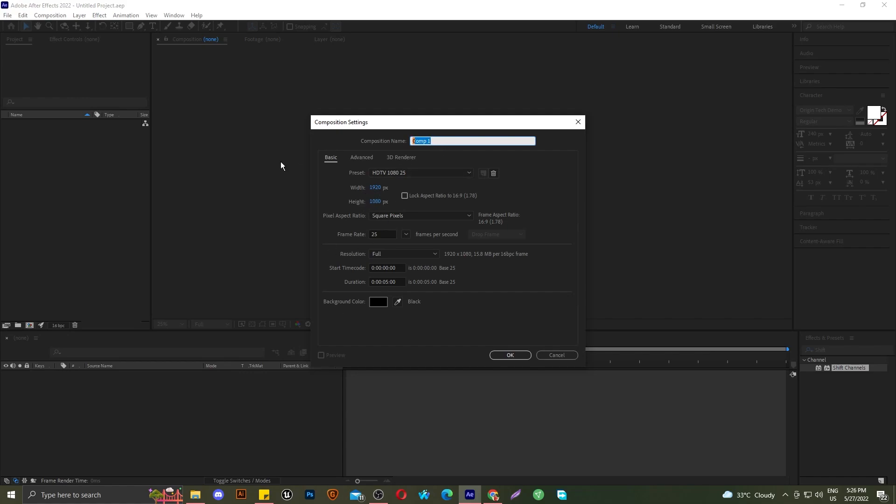
pyautogui.write('Final')
pyautogui.click(513, 357)
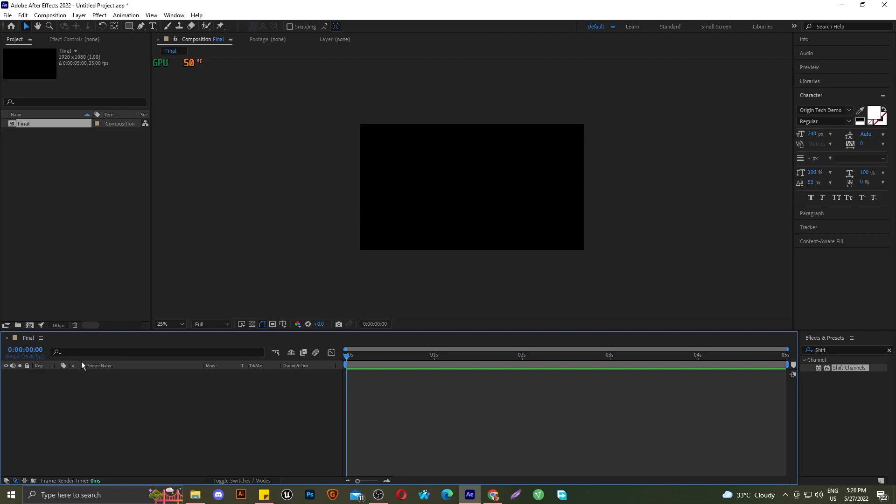
# Step: Create a second composition named LOGO with the same 1920 x 1080, 25 fps, five-second settings
pyautogui.click(29, 325)
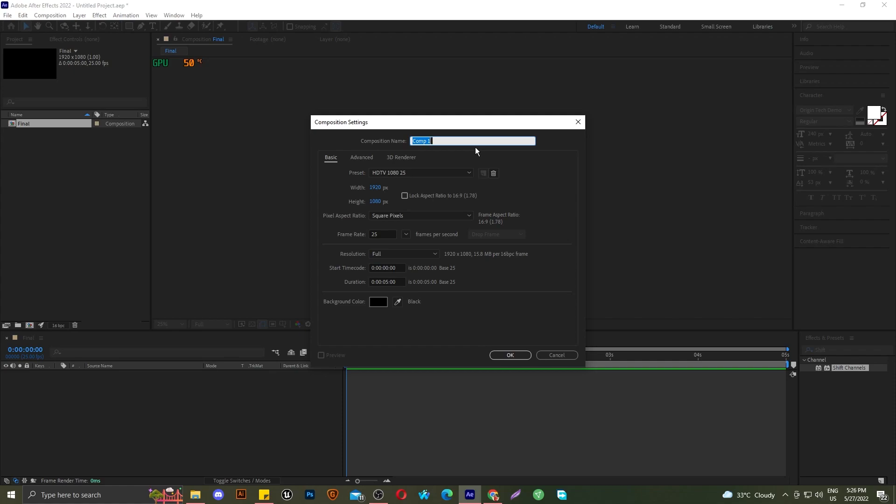
pyautogui.write('LOGO')
pyautogui.press('Return')
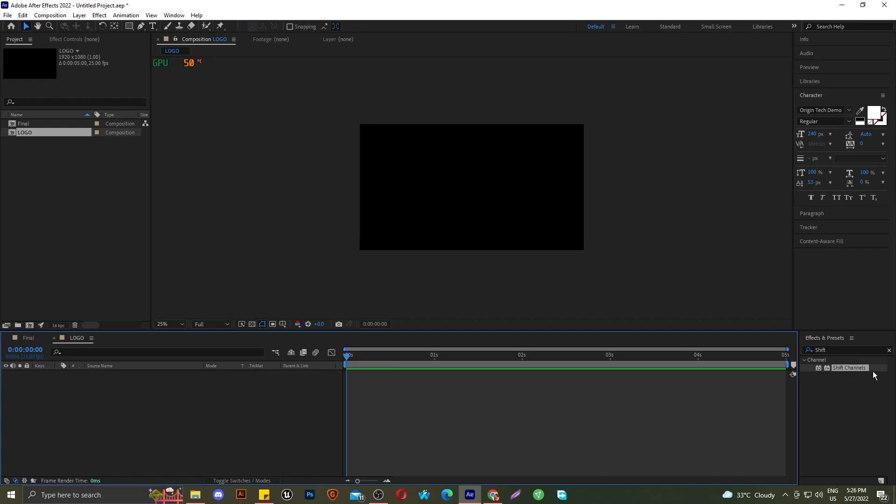
# Step: Import pngwing.com (1).png and pngwing.com.png from the Downloads folder as footage
pyautogui.moveTo(864, 371); pyautogui.dragTo(248, 345)
pyautogui.doubleClick(66, 216)
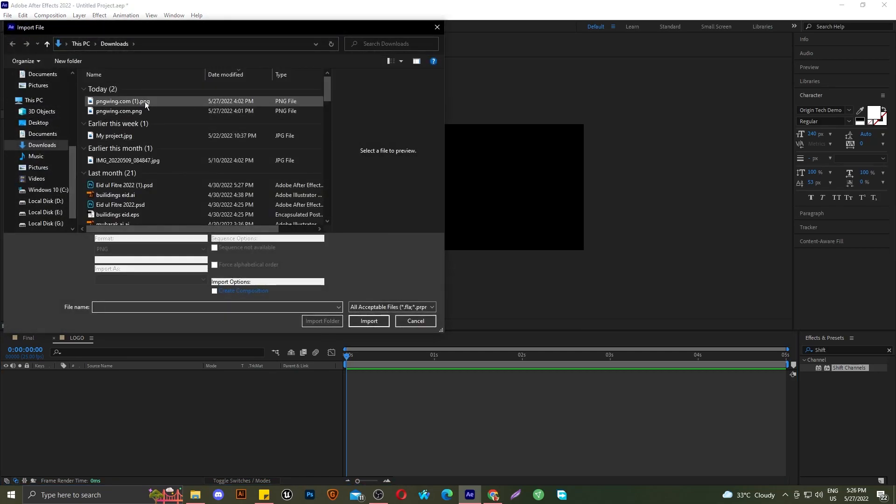
pyautogui.click(145, 101)
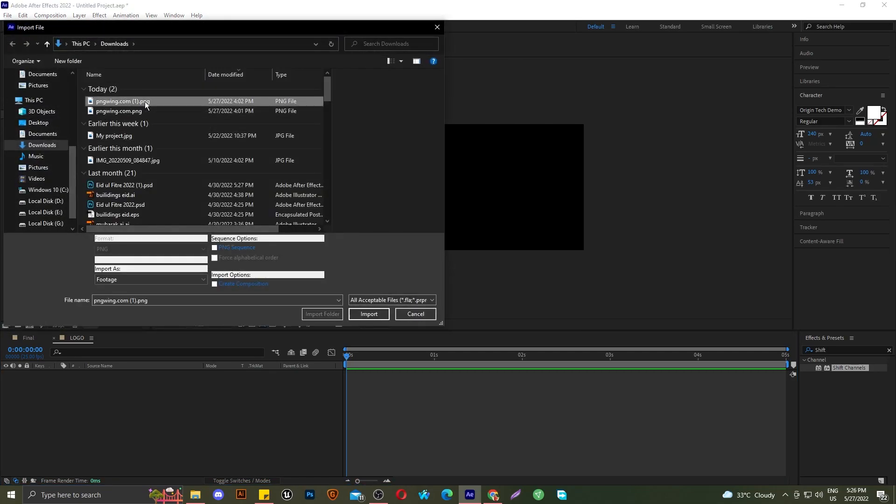
pyautogui.keyDown('shift'); pyautogui.click(146, 113); pyautogui.keyUp('shift')
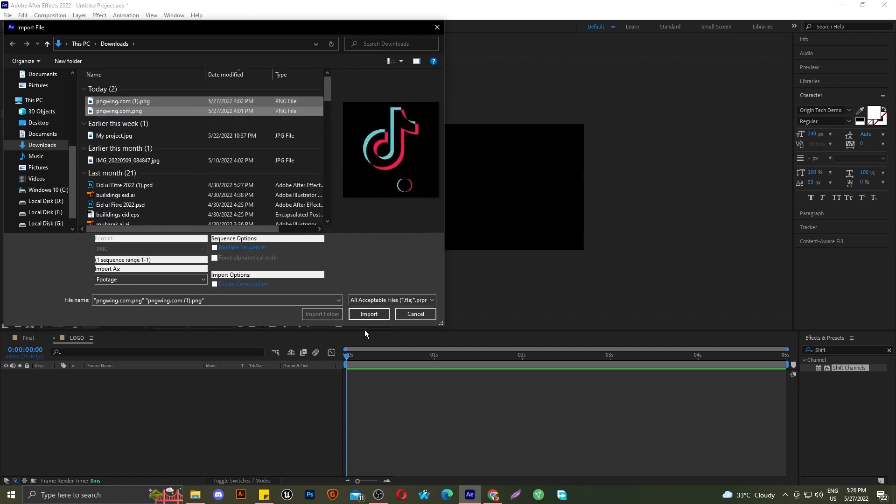
pyautogui.click(368, 313)
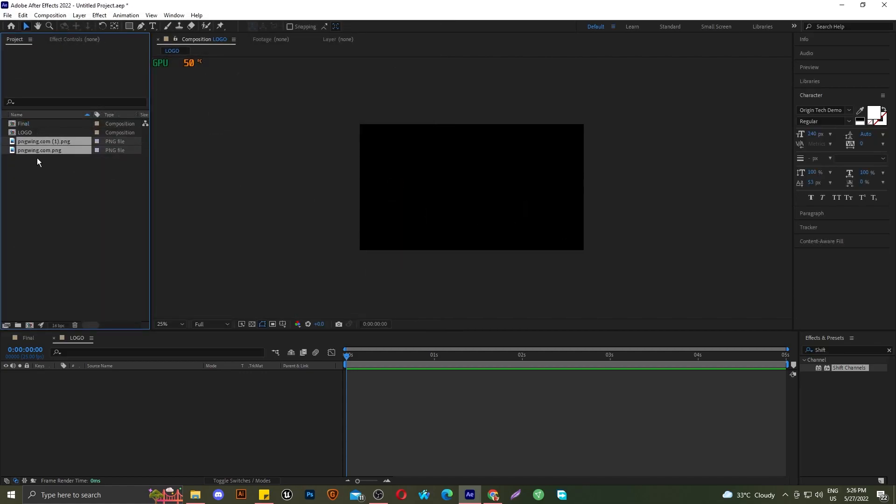
# Step: Add the TikTok logo image pngwing.com.png as a layer in the LOGO composition
pyautogui.click(61, 189)
pyautogui.click(60, 140)
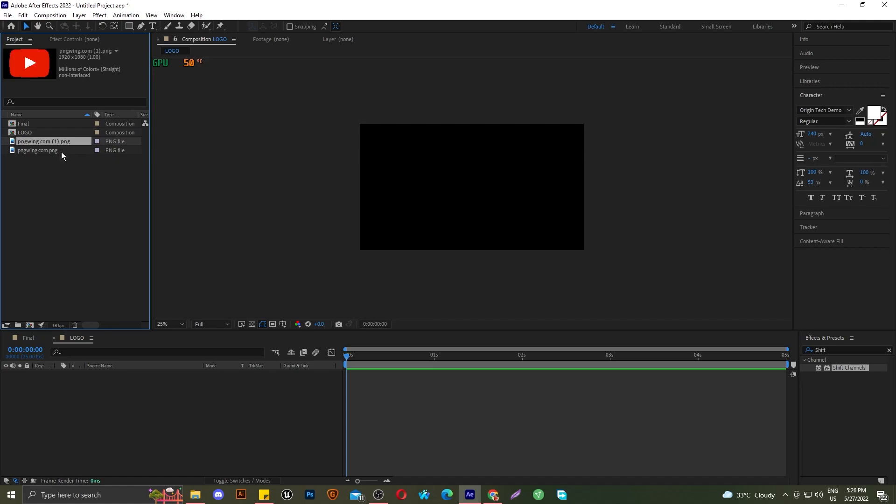
pyautogui.click(61, 151)
pyautogui.moveTo(60, 152); pyautogui.dragTo(99, 391)
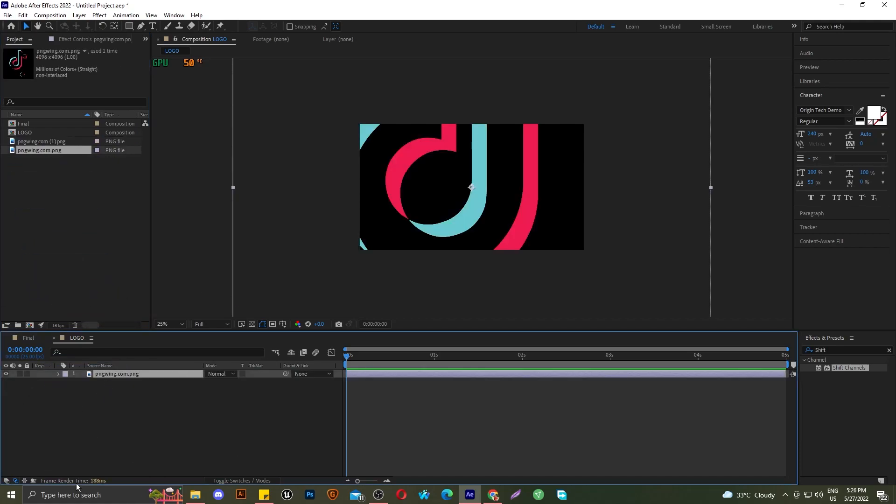
# Step: Scale the TikTok logo layer down to 22% so it fits inside the frame
pyautogui.press('s')
pyautogui.moveTo(219, 382); pyautogui.dragTo(184, 382)
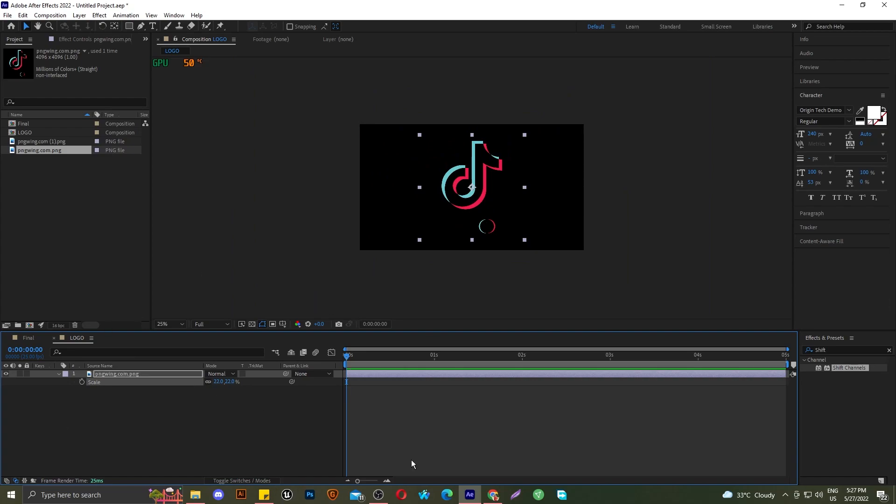
pyautogui.click(219, 441)
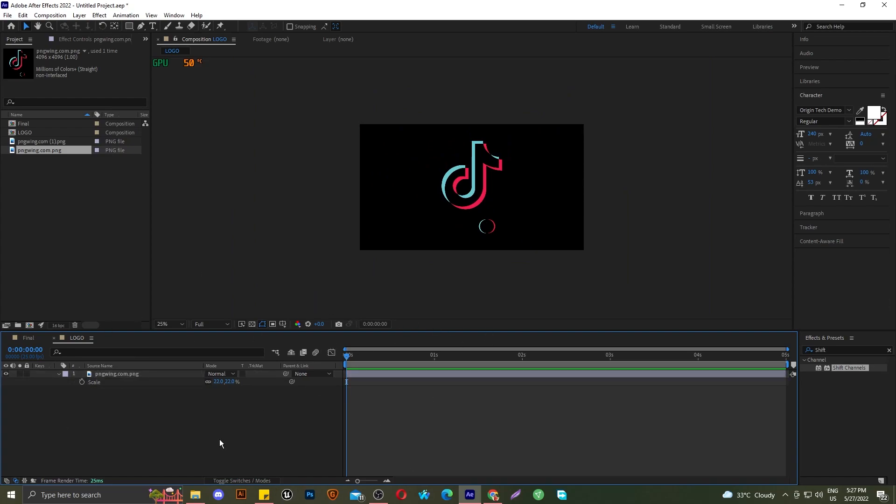
pyautogui.click(58, 374)
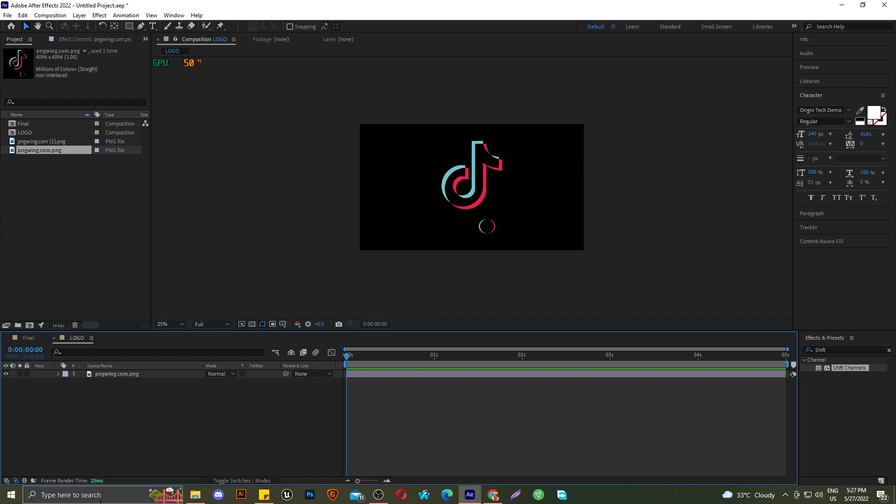
# Step: Add a white 1920 x 1080 solid layer to the LOGO composition
pyautogui.rightClick(139, 399)
pyautogui.moveTo(231, 287)
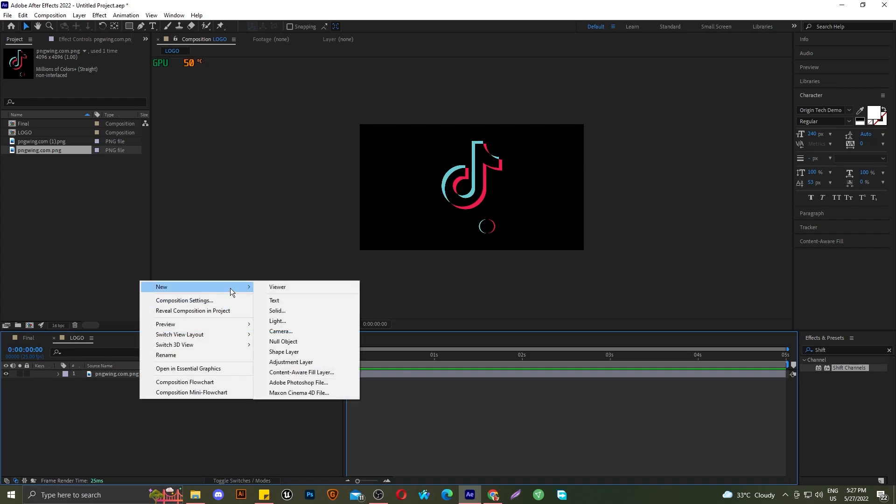
pyautogui.click(280, 311)
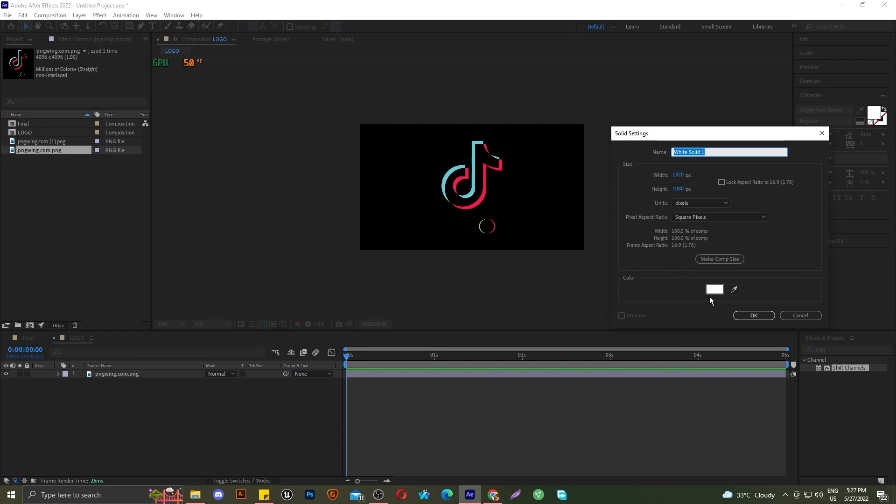
pyautogui.click(749, 314)
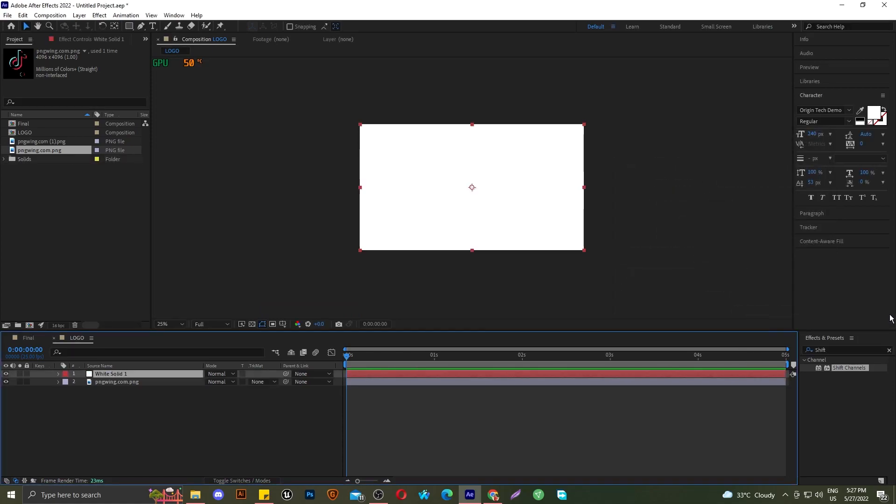
# Step: Place the white solid beneath the TikTok logo layer and rename it BG
pyautogui.moveTo(116, 374); pyautogui.dragTo(117, 392)
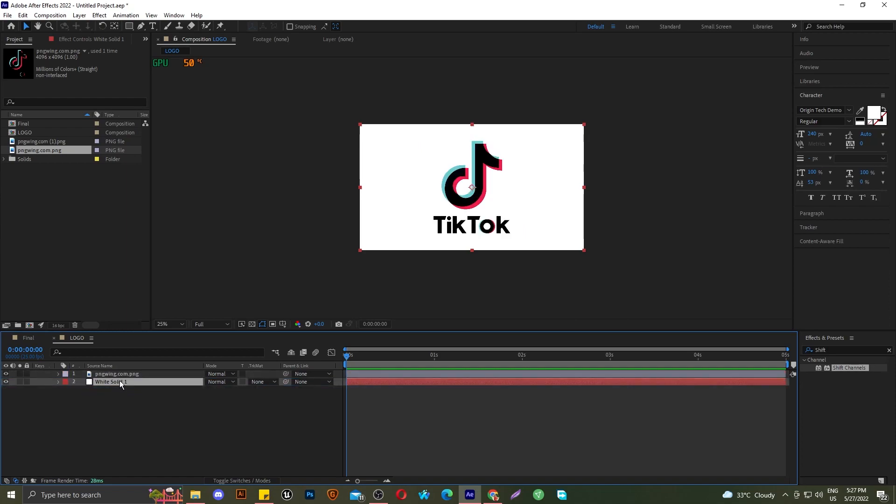
pyautogui.press('Return')
pyautogui.write('BG')
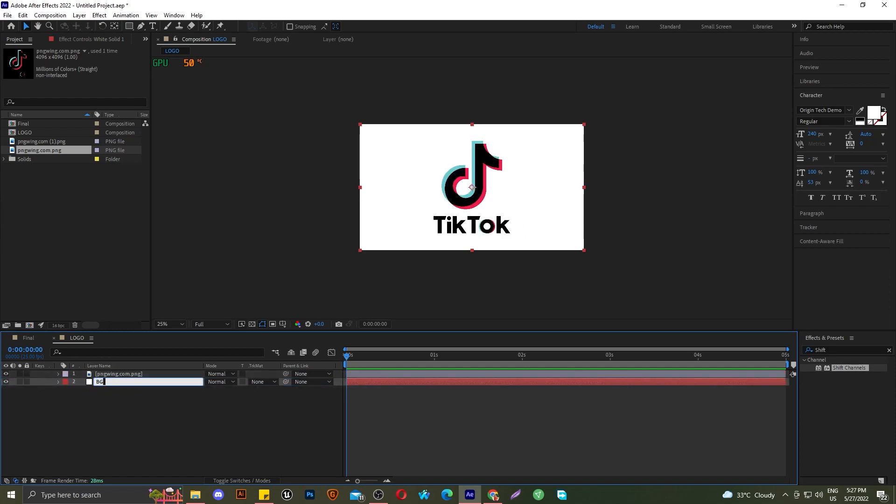
pyautogui.press('Return')
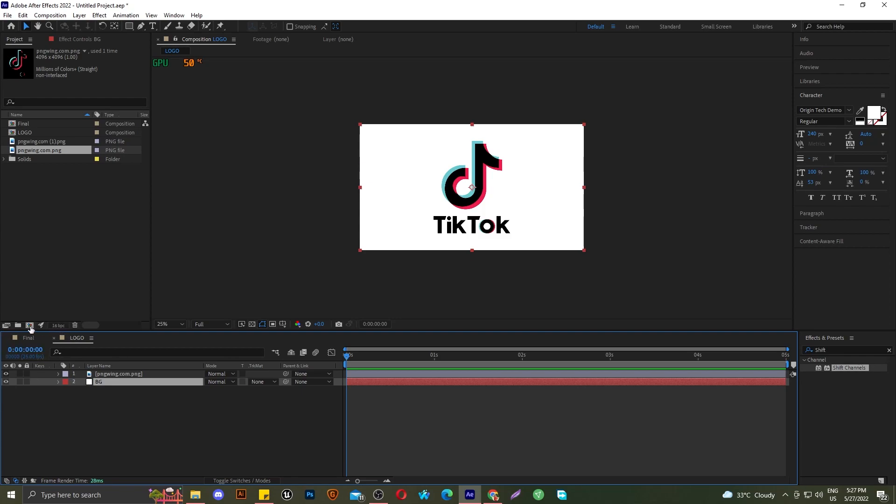
# Step: Create a third 1920 x 1080, 25 fps, five-second composition named Path
pyautogui.click(30, 325)
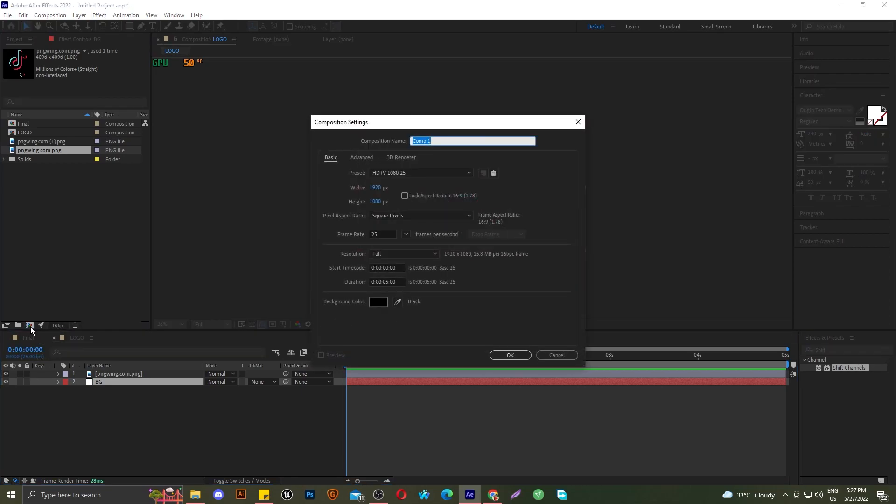
pyautogui.write('Path')
pyautogui.click(510, 354)
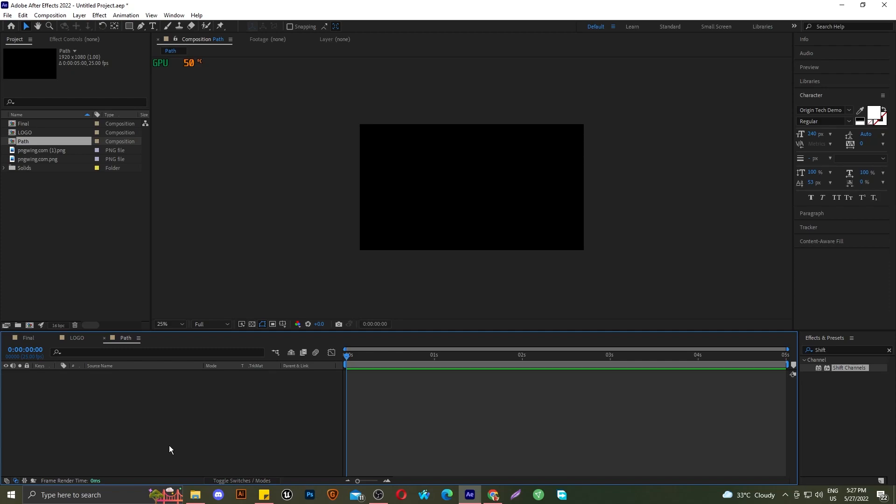
# Step: Add a white 1920 x 1080 solid named Ramp to the Path composition
pyautogui.rightClick(136, 396)
pyautogui.moveTo(232, 282)
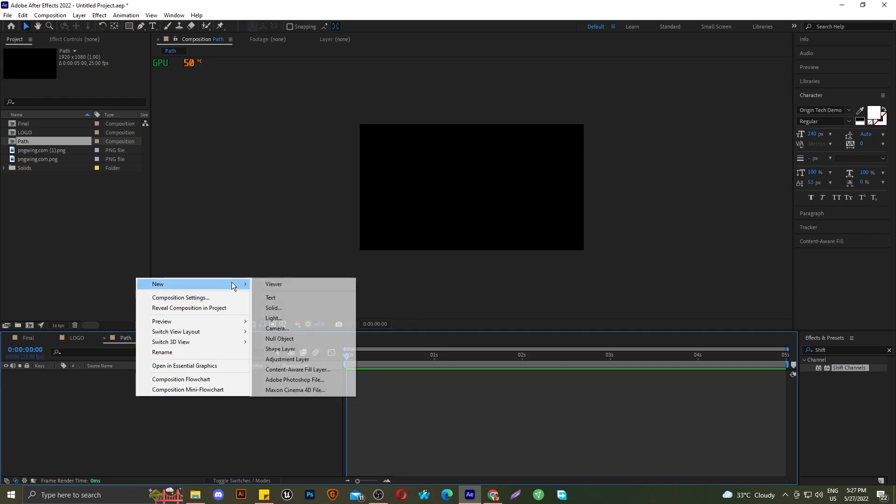
pyautogui.click(272, 308)
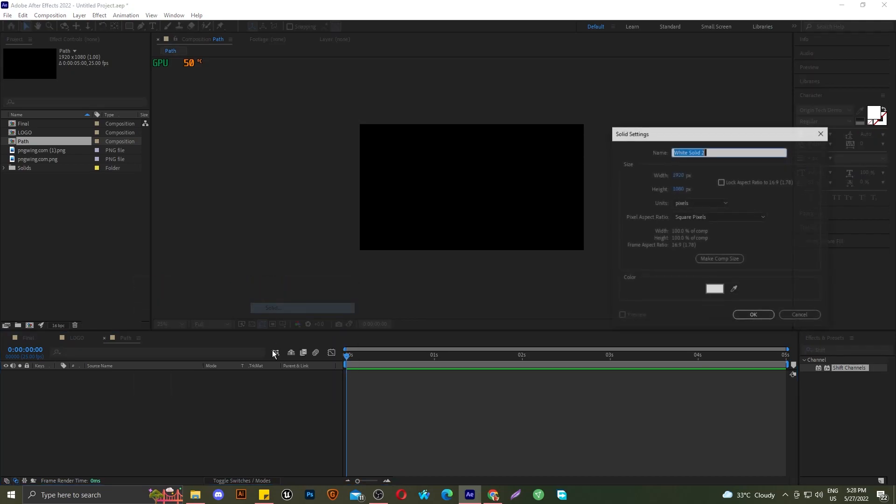
pyautogui.write('Ram')
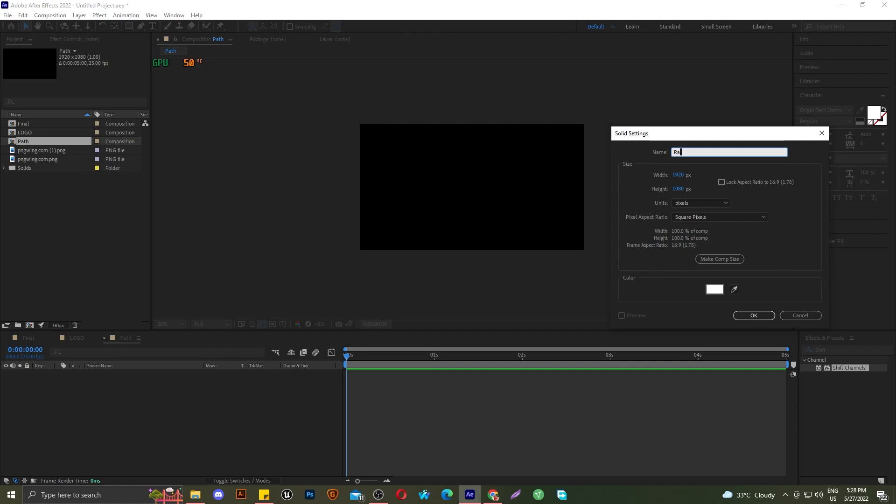
pyautogui.write('p')
pyautogui.press('Return')
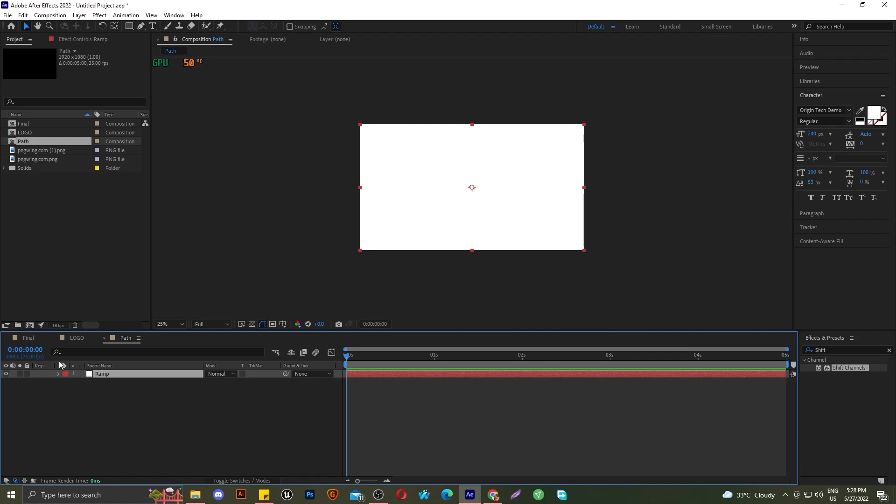
# Step: Find the Gradient Ramp effect and apply it to the Ramp layer
pyautogui.click(832, 350)
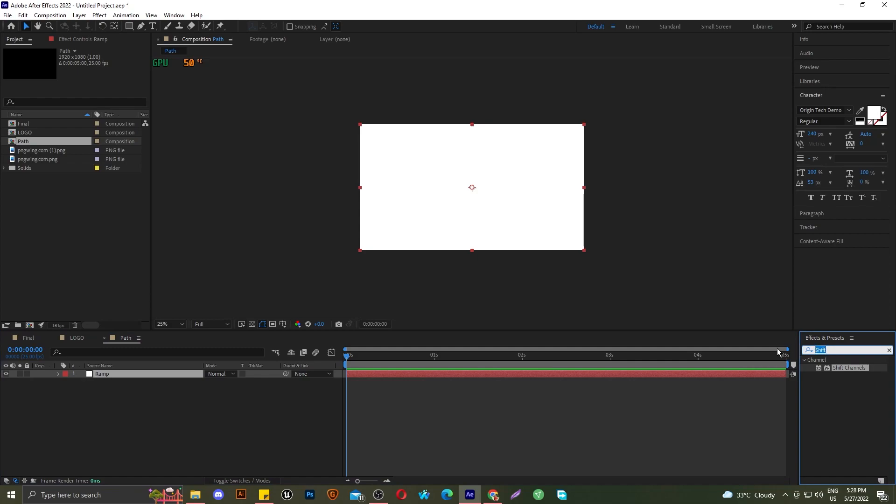
pyautogui.write('Gradi')
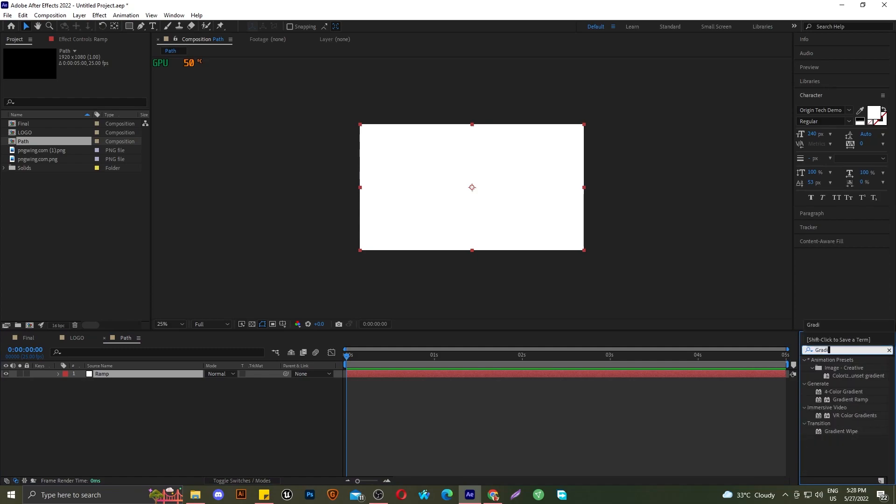
pyautogui.write('e')
pyautogui.doubleClick(847, 400)
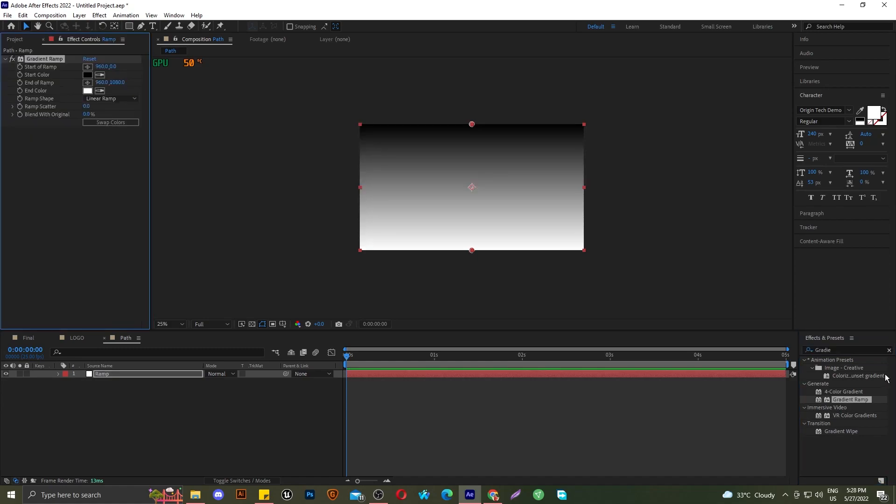
pyautogui.click(161, 438)
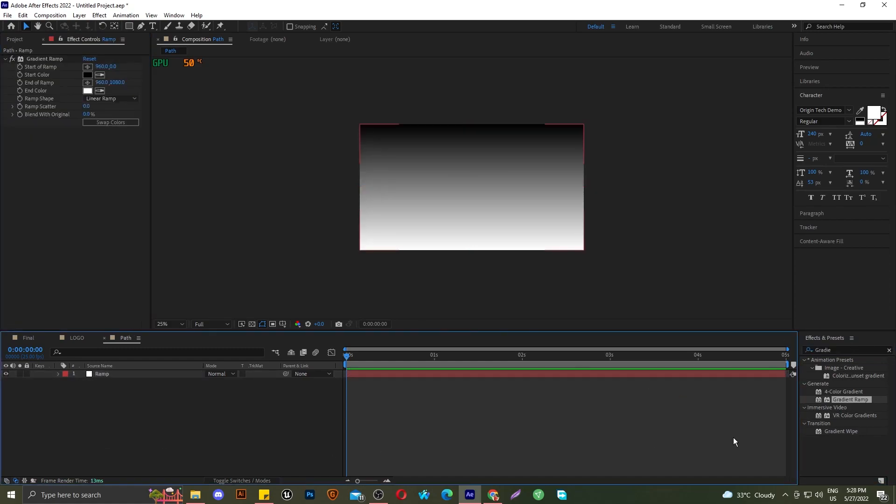
# Step: Find the Posterize effect and apply it to the Ramp layer with its default level
pyautogui.click(161, 373)
pyautogui.click(850, 352)
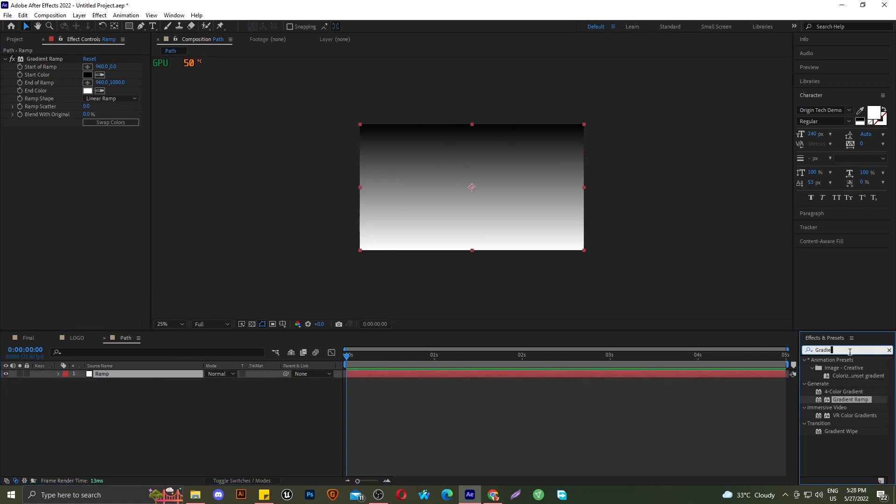
pyautogui.write('post')
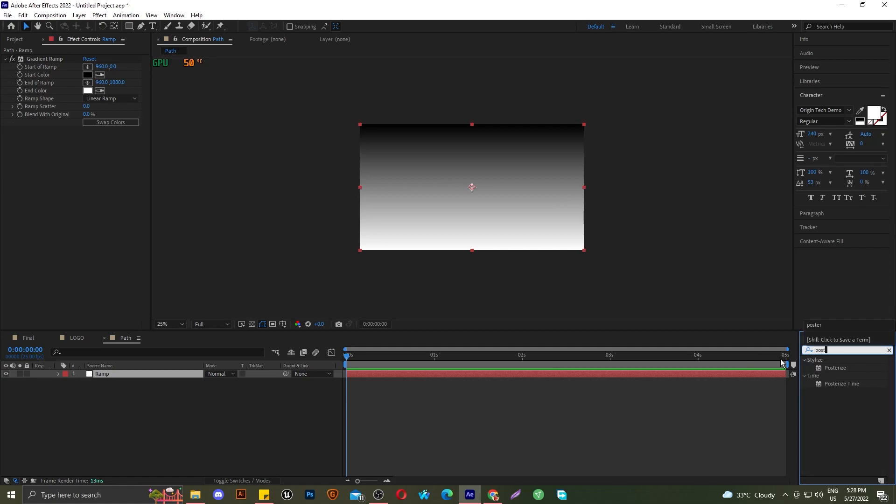
pyautogui.doubleClick(835, 367)
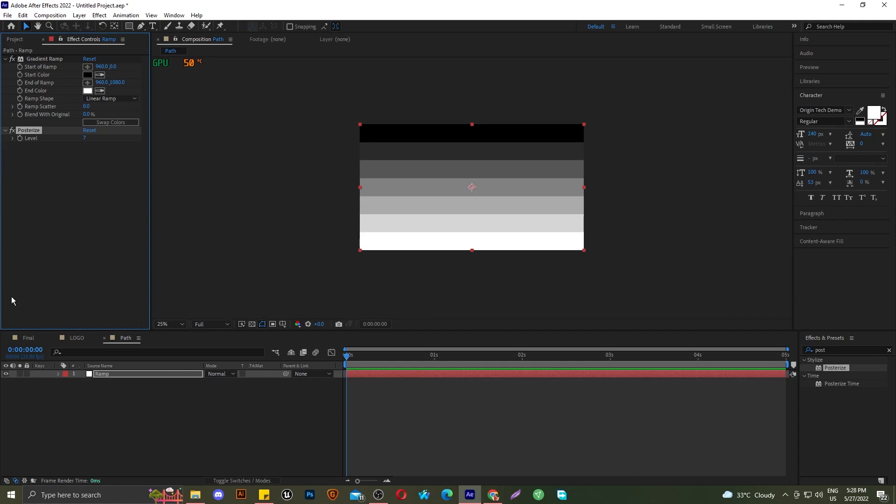
pyautogui.click(137, 449)
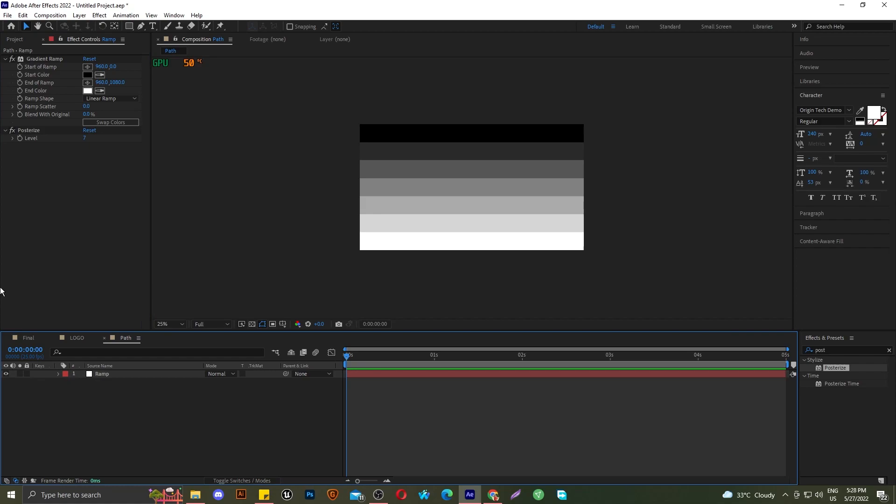
# Step: Add the LOGO composition as a layer in the Final composition
pyautogui.click(28, 340)
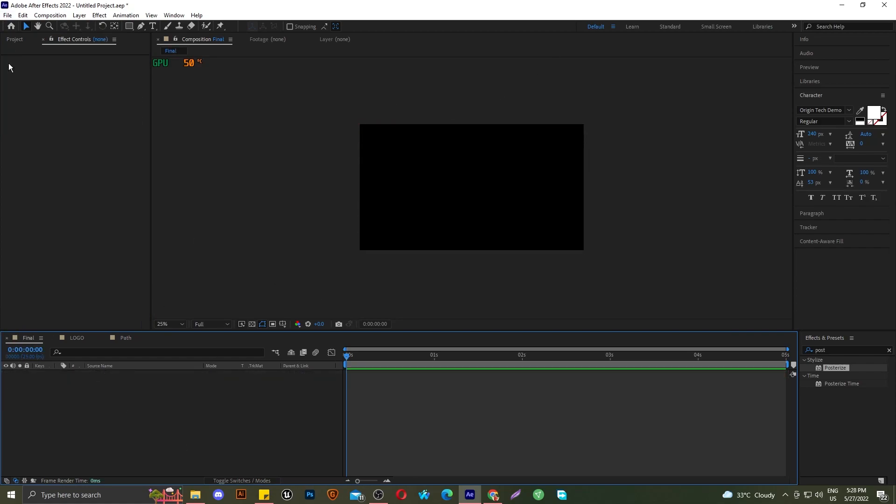
pyautogui.click(11, 41)
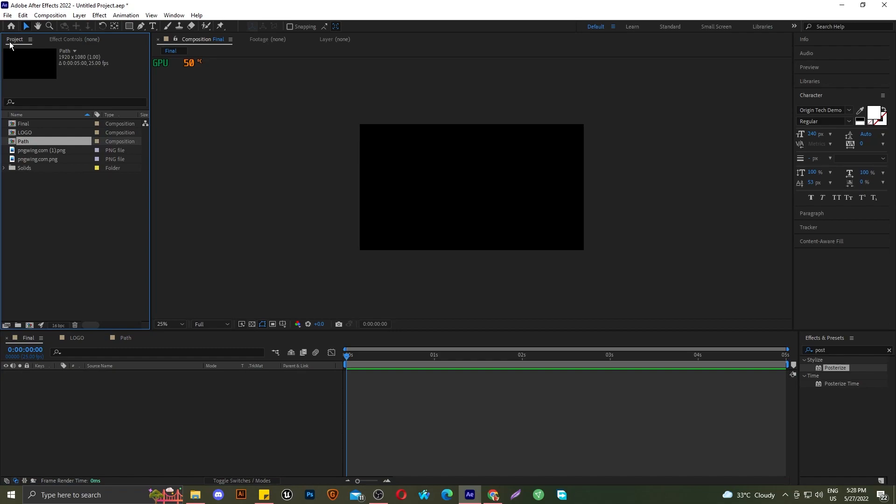
pyautogui.moveTo(41, 133); pyautogui.dragTo(45, 387)
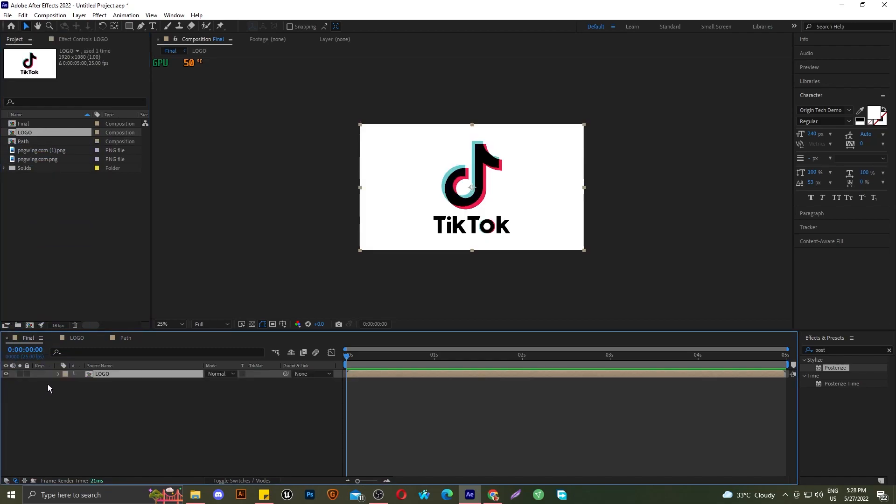
# Step: Hide the BG layer inside the LOGO composition and return to the Final composition
pyautogui.click(76, 338)
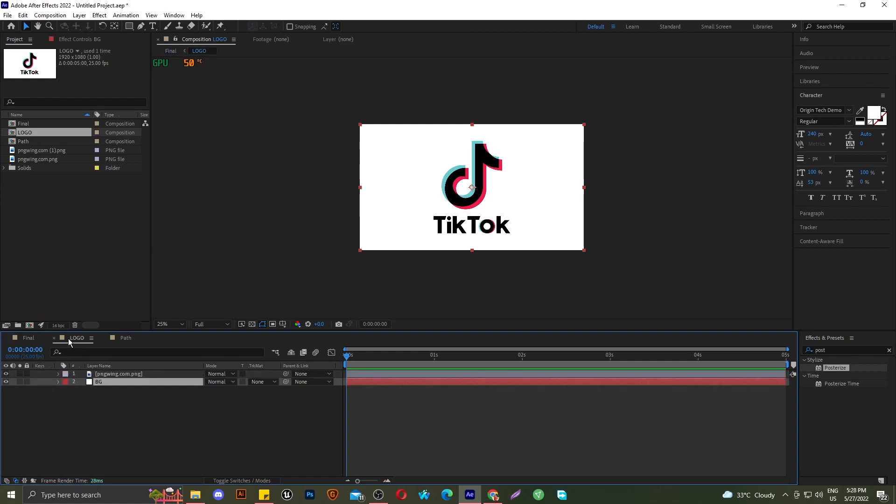
pyautogui.click(6, 381)
pyautogui.click(34, 338)
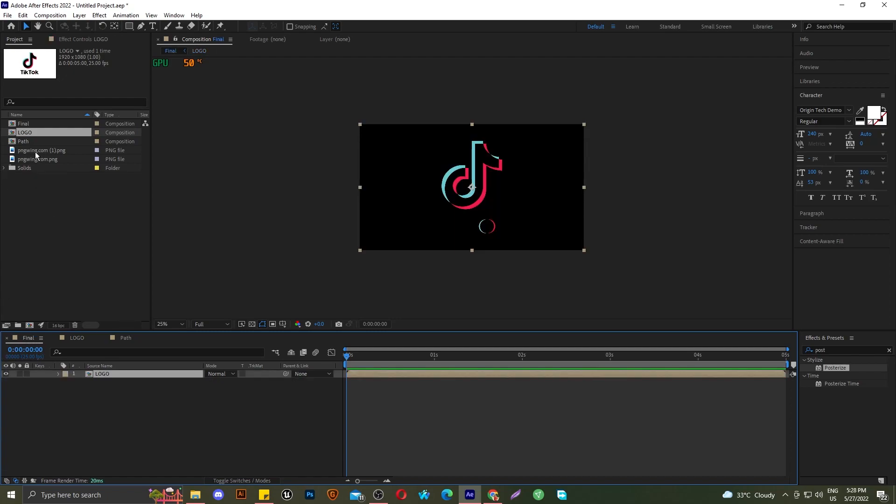
# Step: Place the Path composition beneath the LOGO layer in Final and hide it
pyautogui.moveTo(36, 144); pyautogui.dragTo(56, 401)
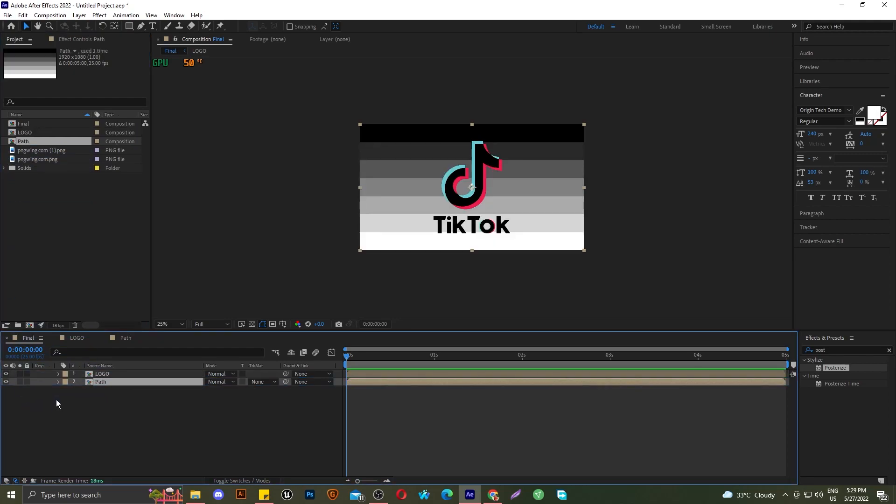
pyautogui.click(6, 382)
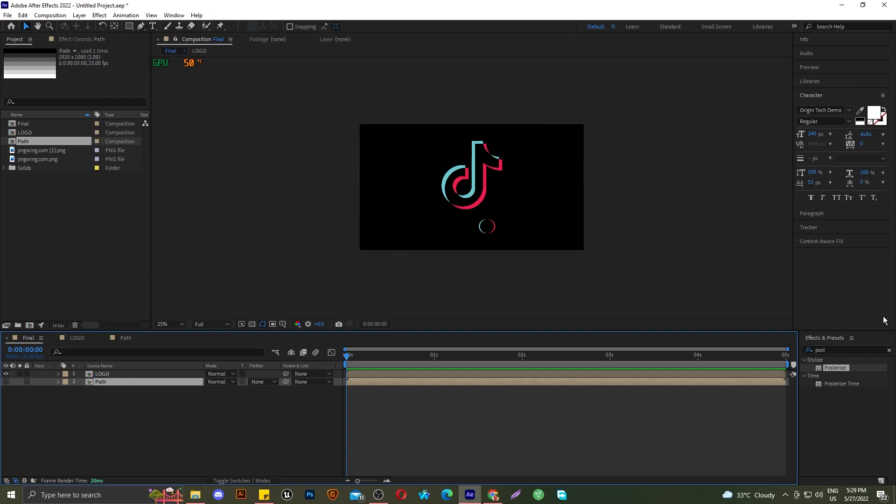
# Step: Find the Displacement Map effect and apply it to the LOGO layer in Final
pyautogui.click(835, 352)
pyautogui.press('BackSpace')
pyautogui.press('BackSpace')
pyautogui.press('BackSpace')
pyautogui.press('BackSpace')
pyautogui.write('Displa')
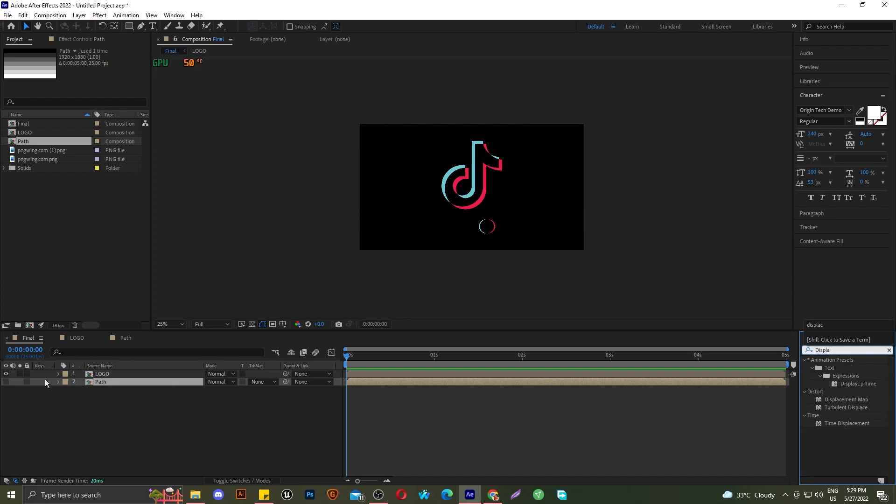
pyautogui.click(108, 373)
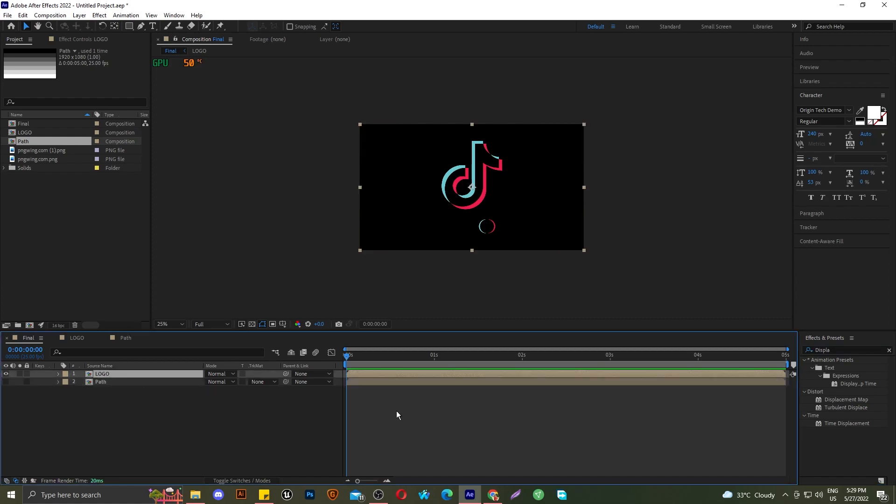
pyautogui.doubleClick(855, 399)
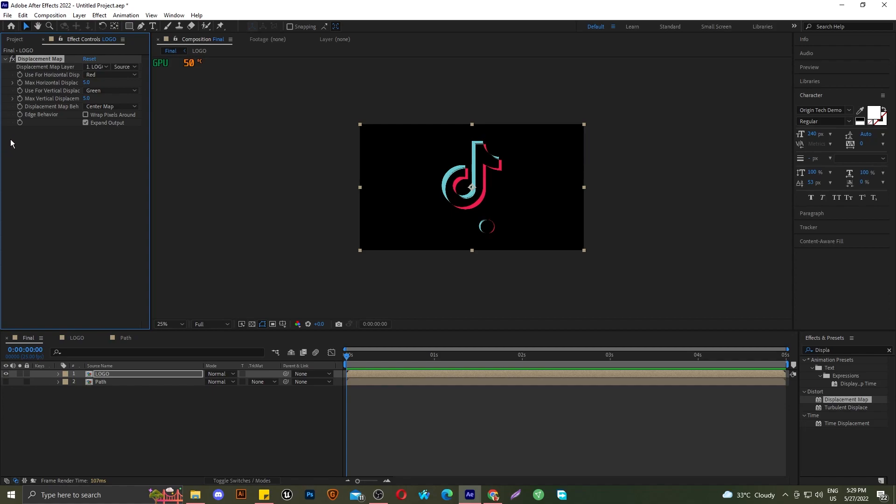
# Step: Try a maximum horizontal displacement of 139 and a maximum vertical displacement of 94 on the LOGO layer, restoring each to 5
pyautogui.moveTo(87, 82); pyautogui.dragTo(152, 88)
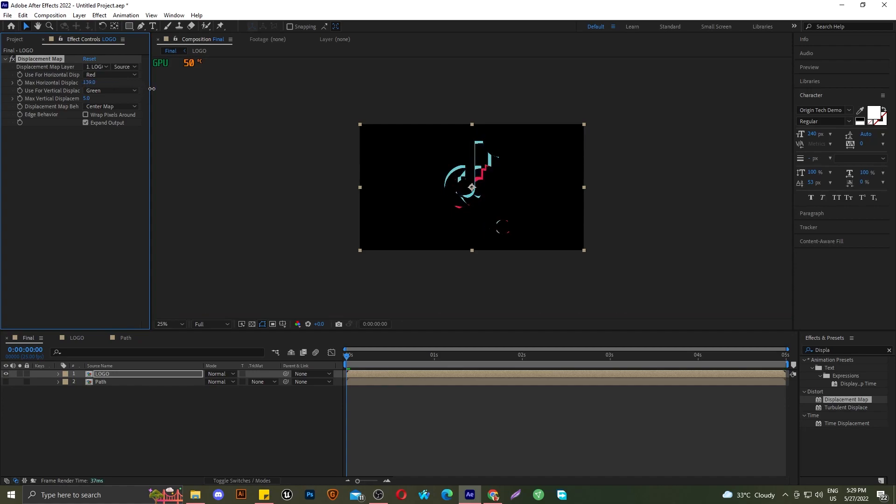
pyautogui.hotkey('ctrl', 'z')
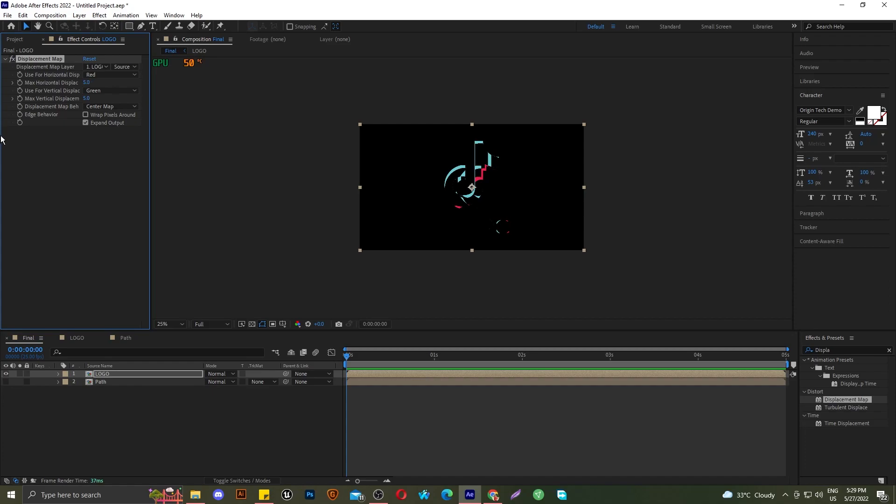
pyautogui.moveTo(86, 98); pyautogui.dragTo(119, 107)
pyautogui.click(6, 386)
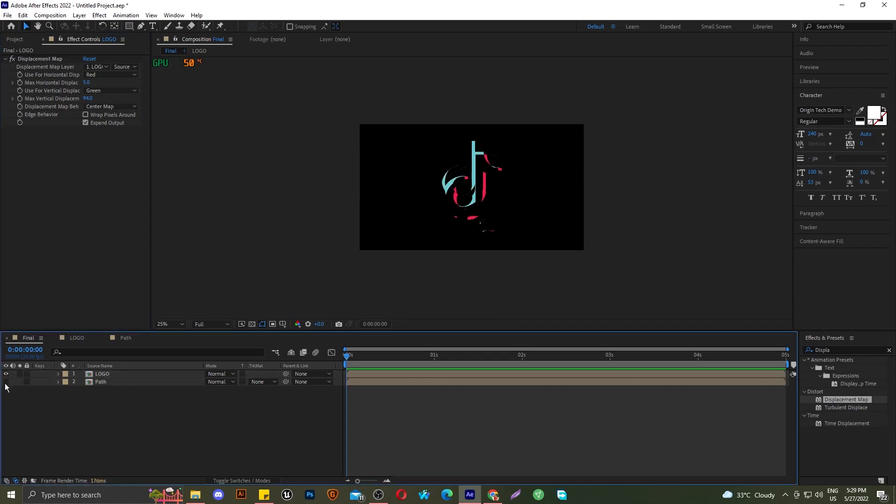
pyautogui.click(6, 382)
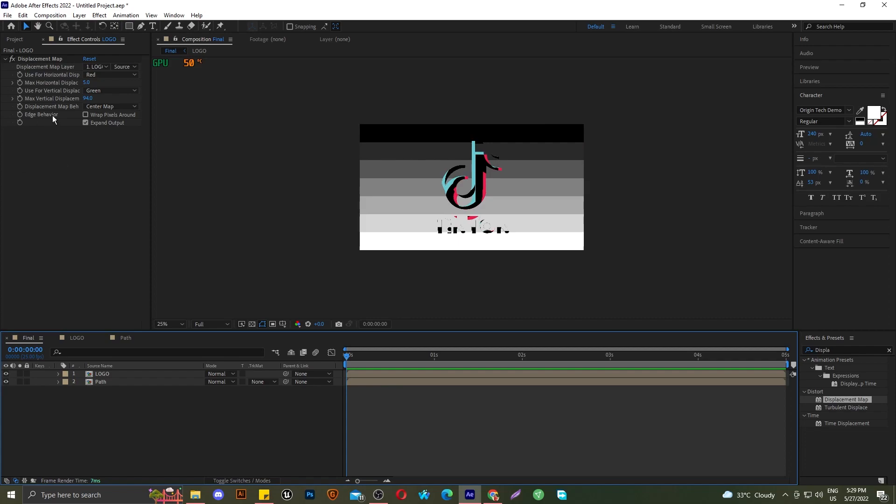
pyautogui.moveTo(87, 102); pyautogui.dragTo(63, 104)
pyautogui.moveTo(29, 161); pyautogui.dragTo(32, 165)
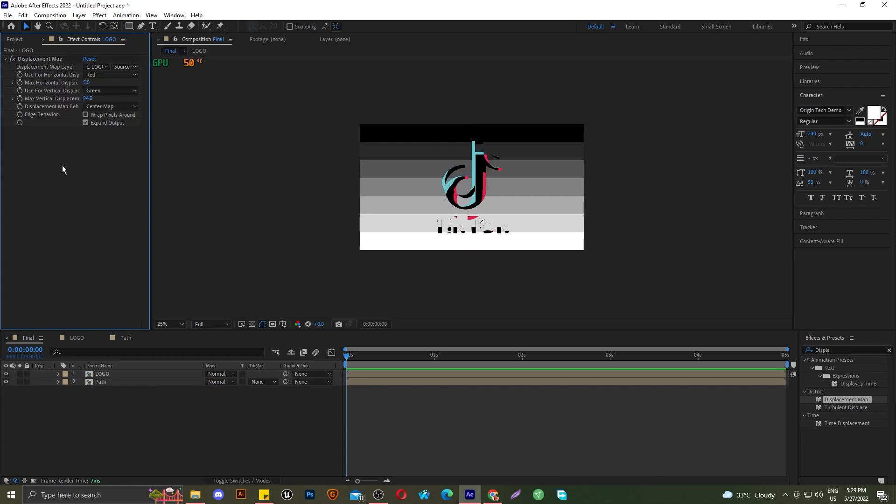
pyautogui.hotkey('ctrl', 'z')
pyautogui.click(85, 99)
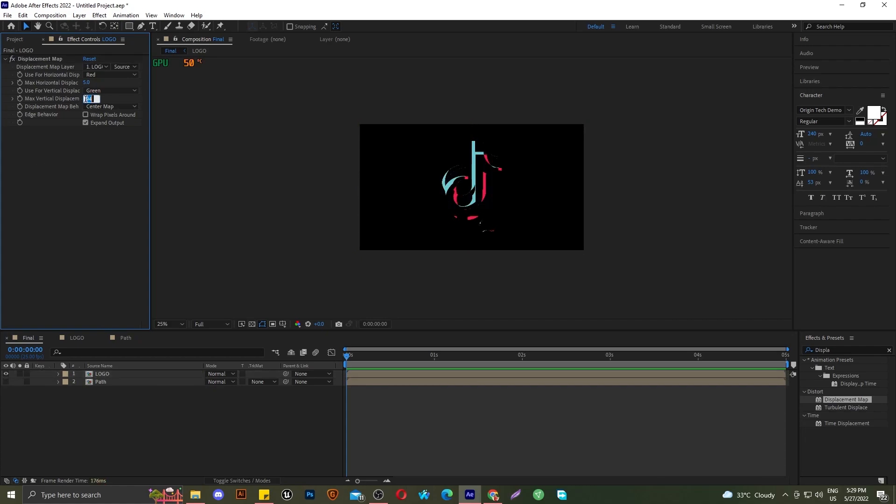
pyautogui.write('5')
pyautogui.press('Return')
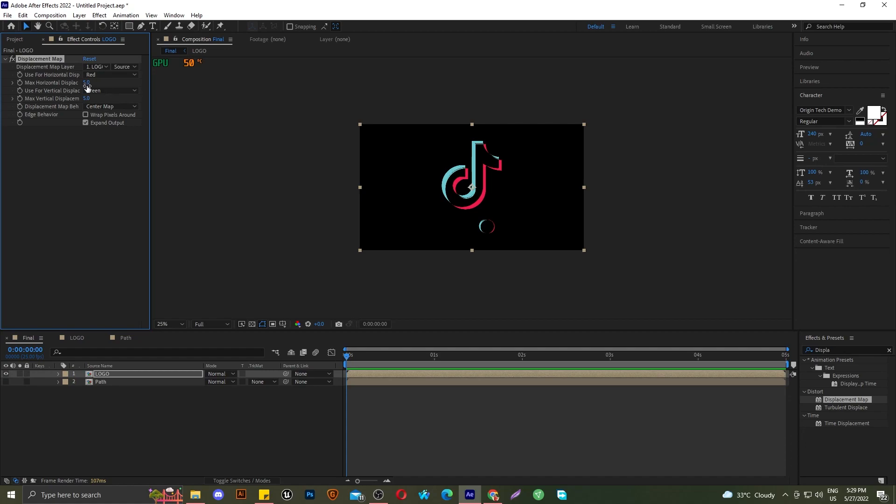
# Step: Try a maximum horizontal displacement of 230 with the BG layer shown in LOGO, and reset the displacement to 5 with BG hidden
pyautogui.moveTo(88, 83); pyautogui.dragTo(197, 86)
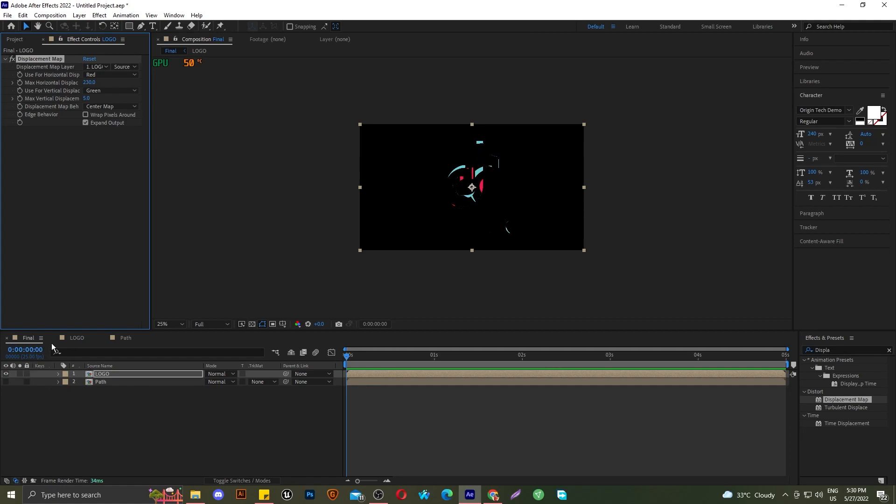
pyautogui.click(75, 338)
pyautogui.click(6, 382)
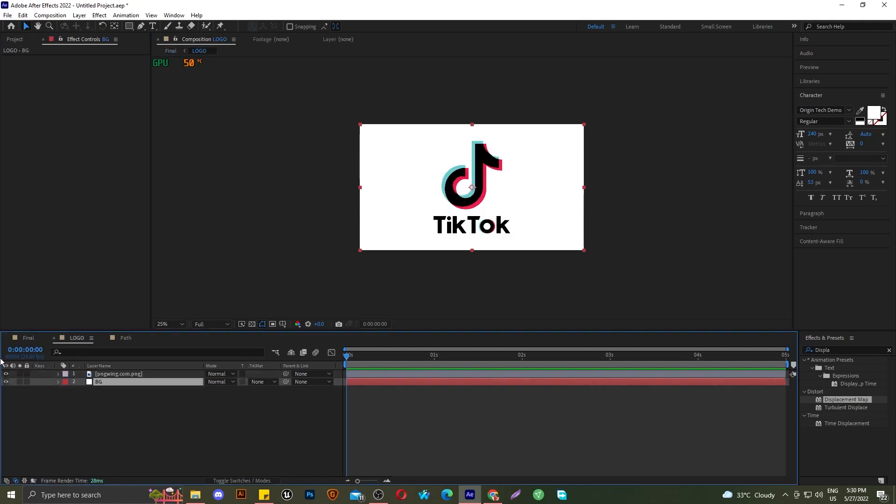
pyautogui.click(30, 341)
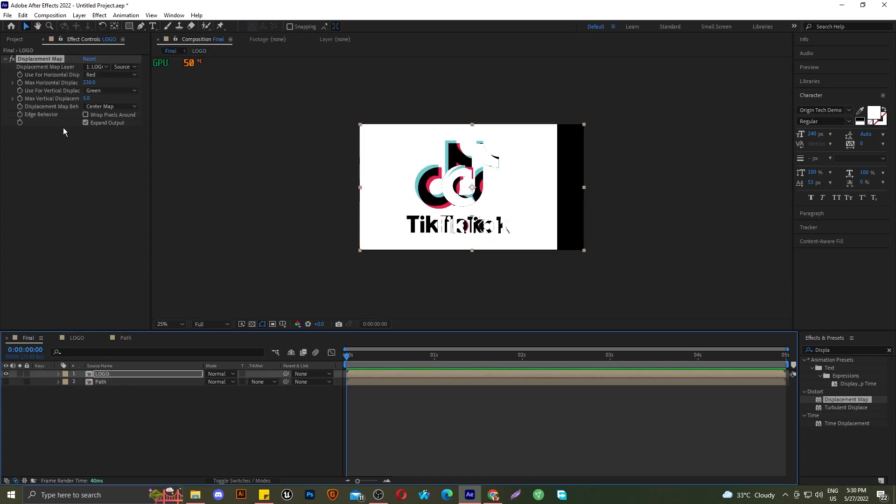
pyautogui.moveTo(90, 83); pyautogui.dragTo(174, 107)
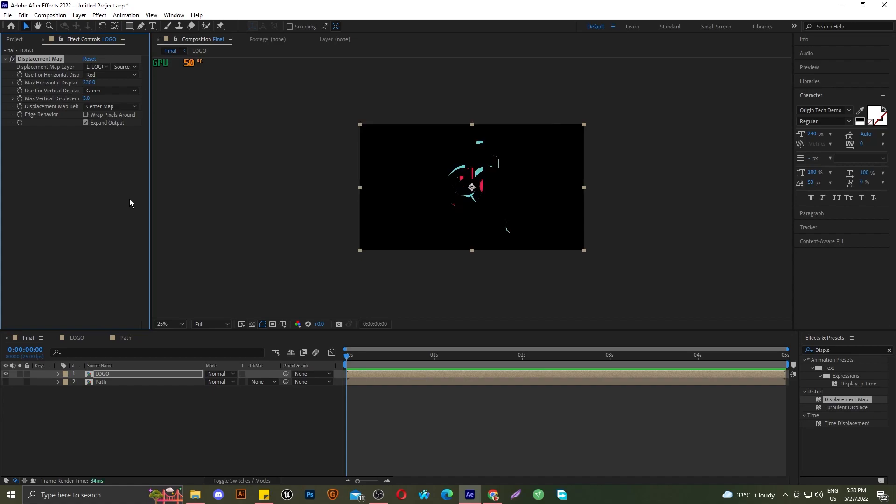
pyautogui.click(89, 82)
pyautogui.write('5')
pyautogui.press('Return')
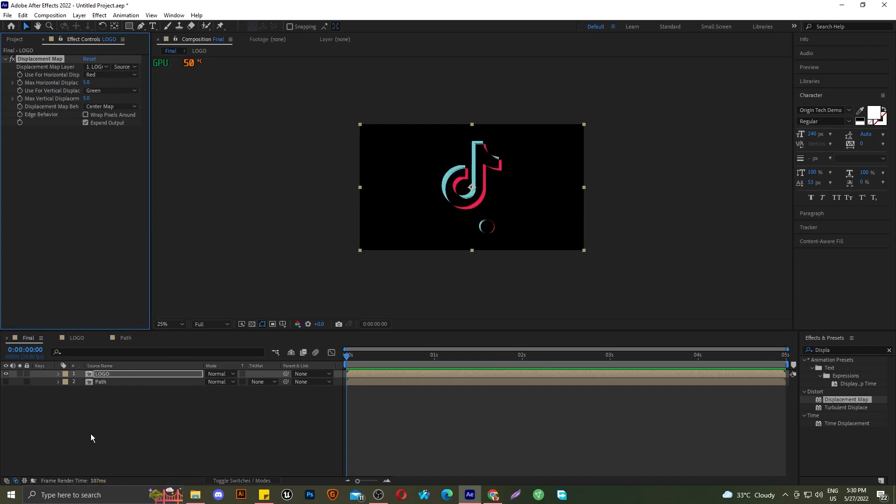
# Step: Set the Posterize level of the Ramp layer in the Path composition to 11
pyautogui.click(127, 338)
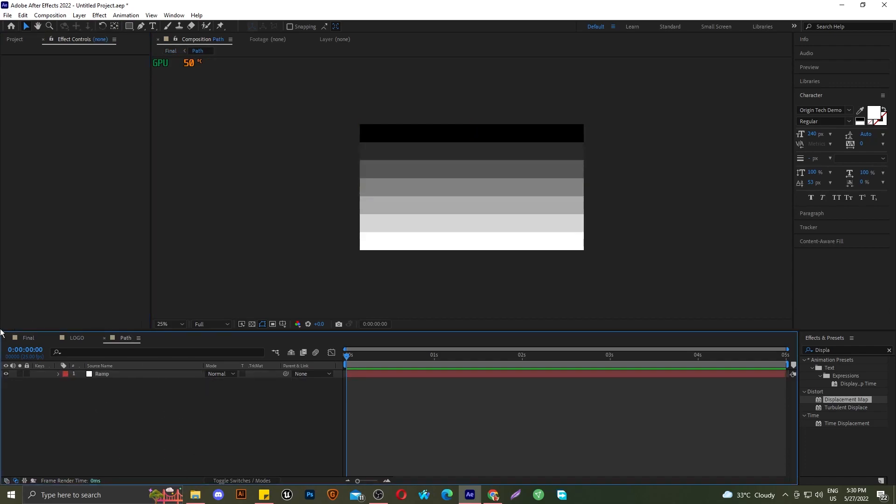
pyautogui.click(105, 374)
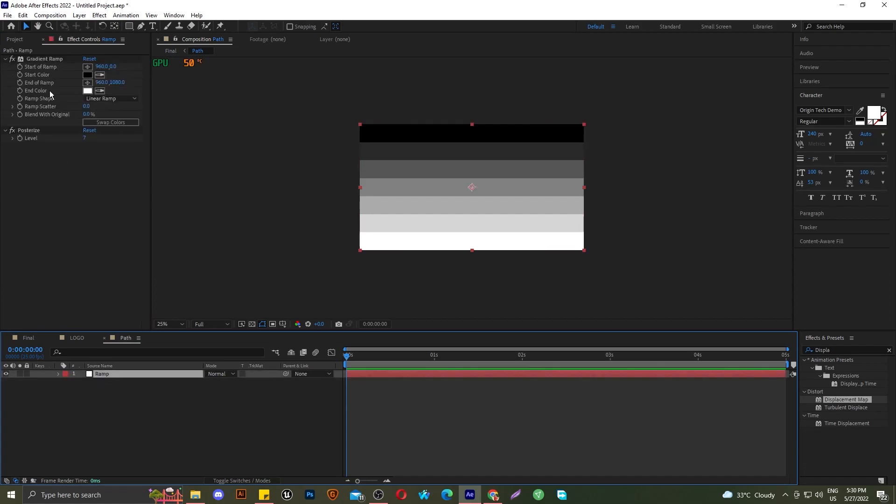
pyautogui.moveTo(84, 139); pyautogui.dragTo(110, 144)
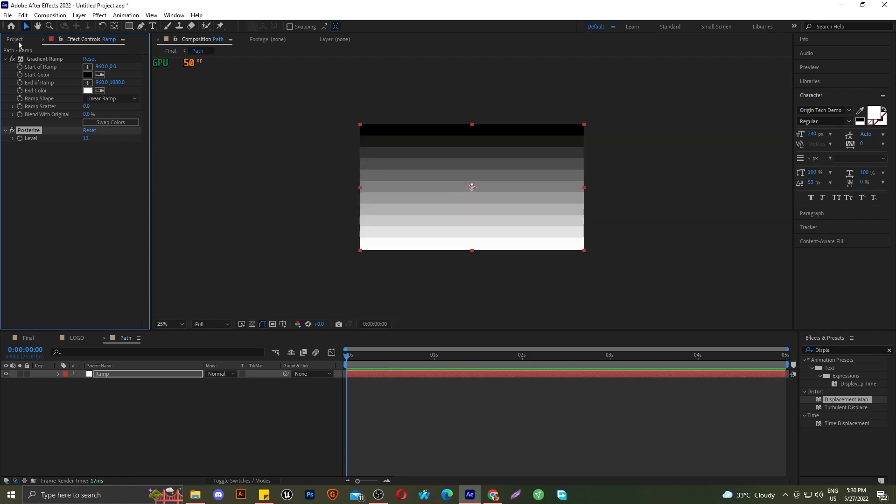
# Step: Return to the Final composition and make its Path layer visible
pyautogui.click(18, 40)
pyautogui.click(32, 338)
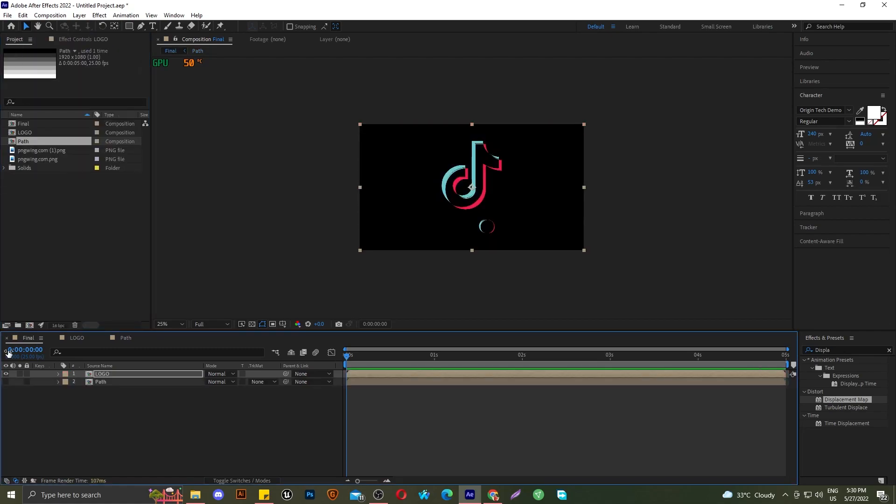
pyautogui.click(6, 382)
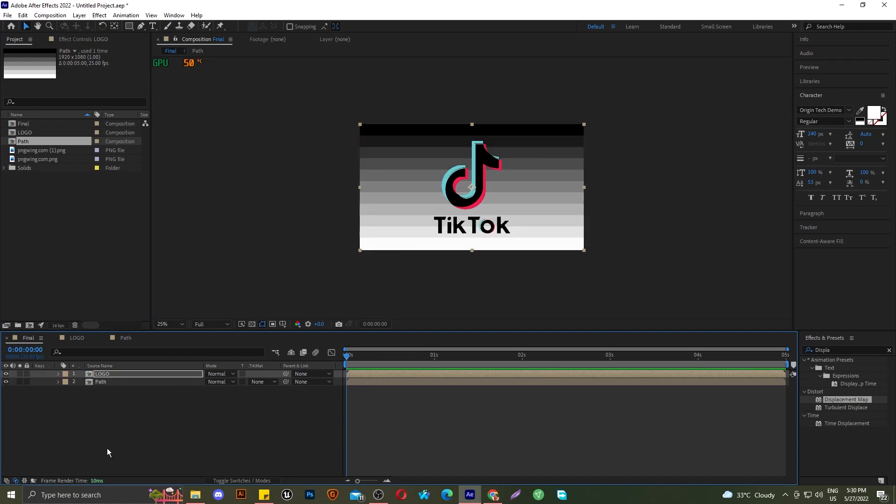
# Step: Set the LOGO layer's Displacement Map to a maximum horizontal displacement of -16 and a maximum vertical displacement of 0
pyautogui.click(90, 44)
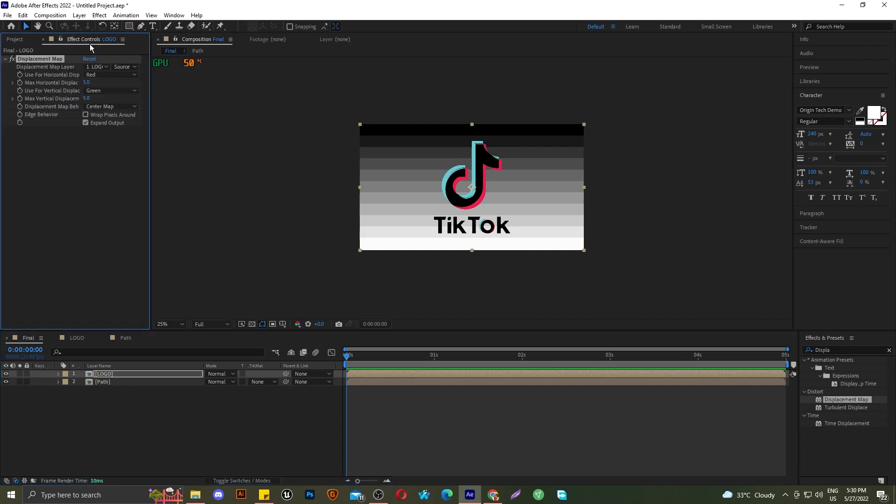
pyautogui.moveTo(90, 83); pyautogui.dragTo(130, 88)
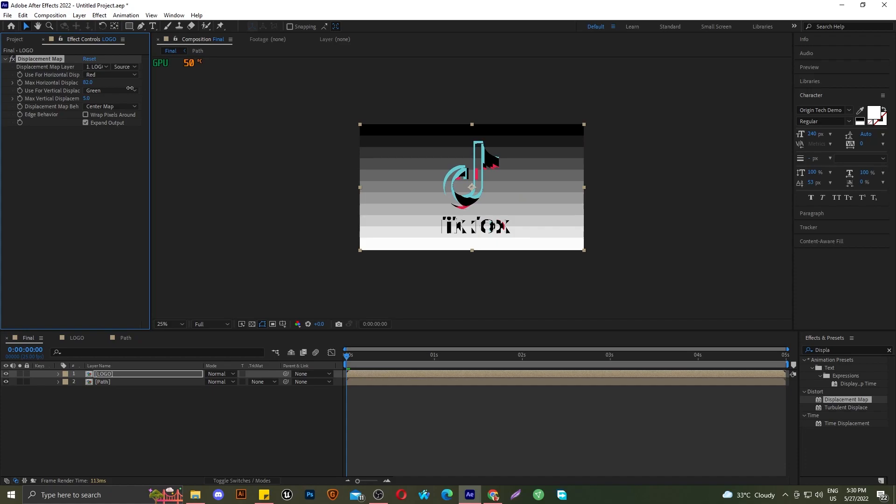
pyautogui.moveTo(130, 88); pyautogui.dragTo(117, 122)
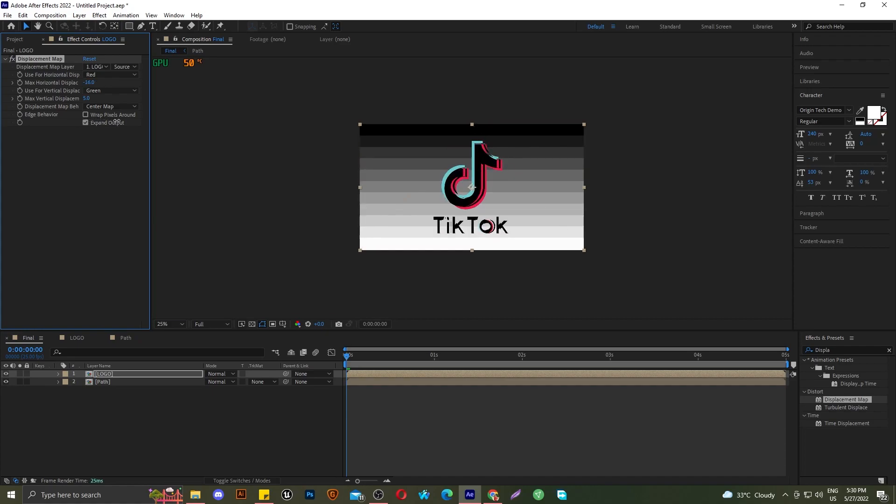
pyautogui.click(88, 98)
pyautogui.write('0')
pyautogui.press('Return')
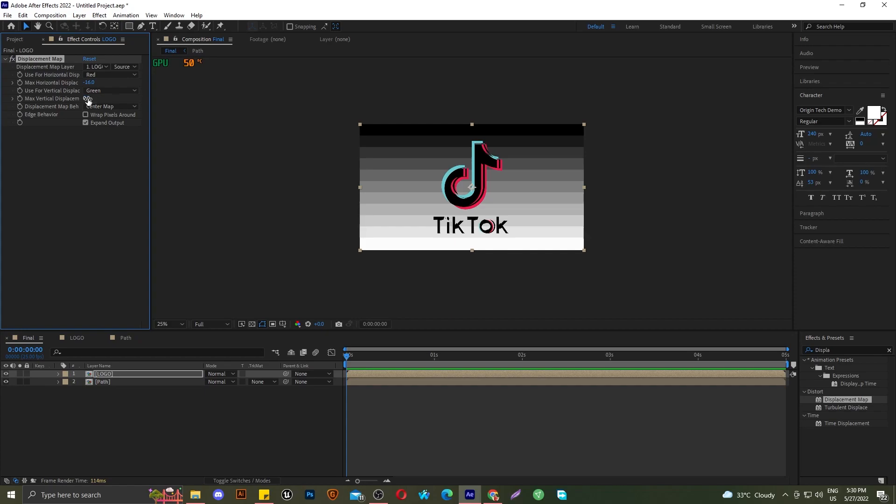
# Step: Try a maximum horizontal displacement of 284 on the LOGO layer, and settle on -30 with the Path layer visible
pyautogui.moveTo(89, 85); pyautogui.dragTo(234, 90)
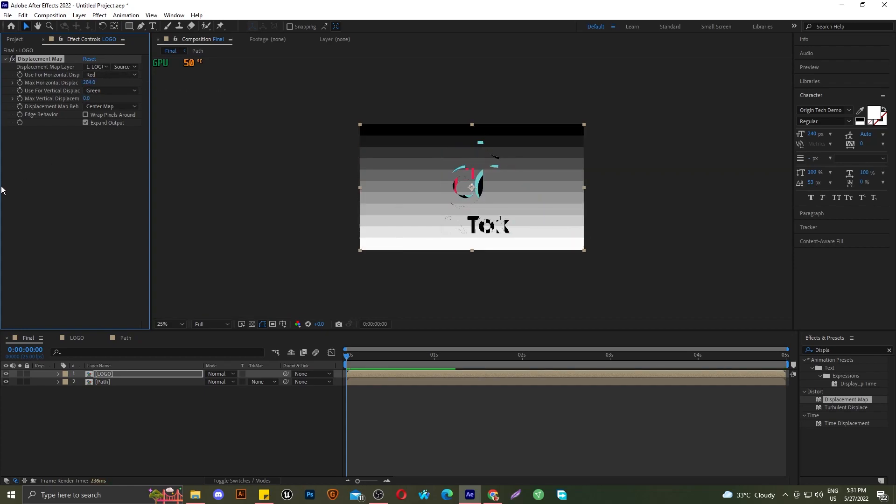
pyautogui.click(6, 382)
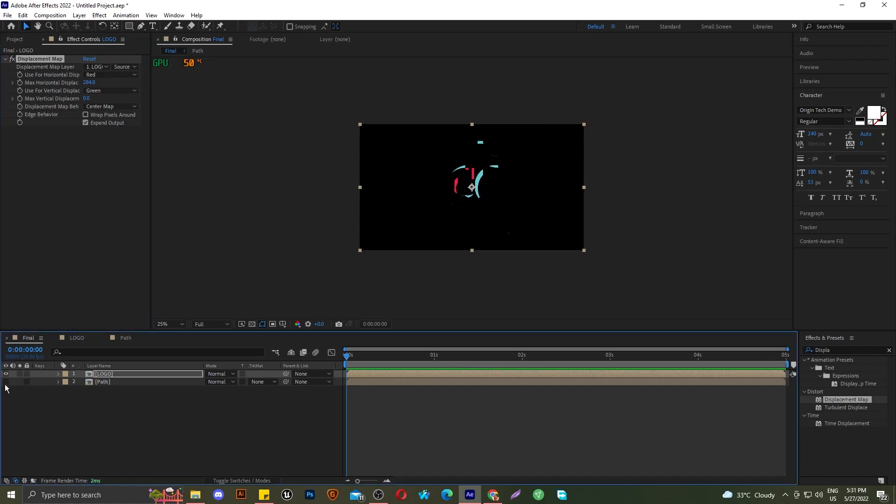
pyautogui.click(6, 381)
pyautogui.moveTo(88, 83); pyautogui.dragTo(2, 144)
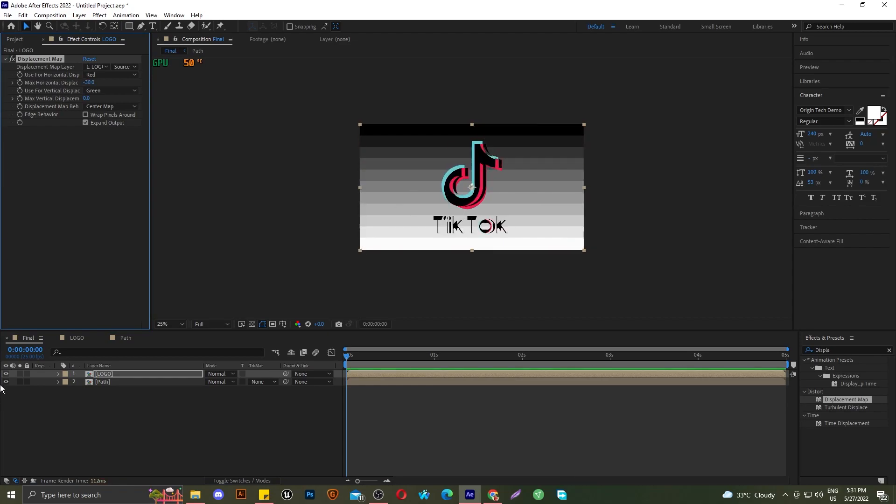
pyautogui.hotkey('alt', 'Tab')
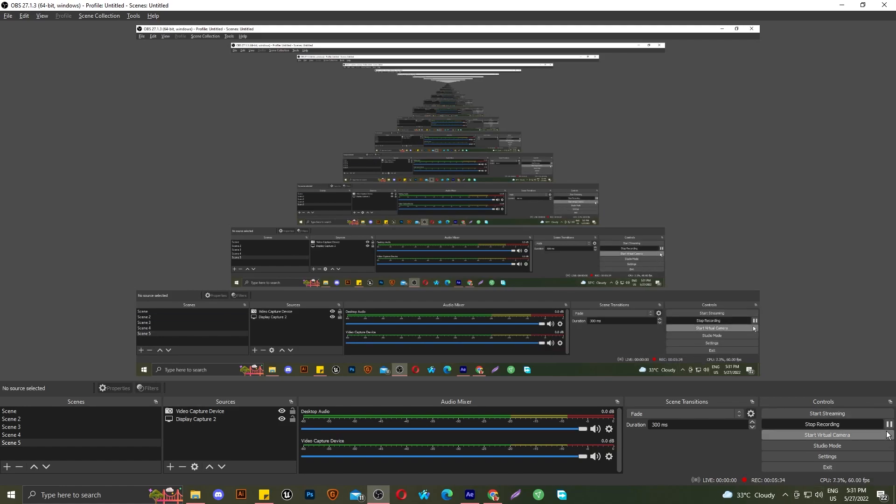
pyautogui.click(889, 424)
pyautogui.click(889, 424)
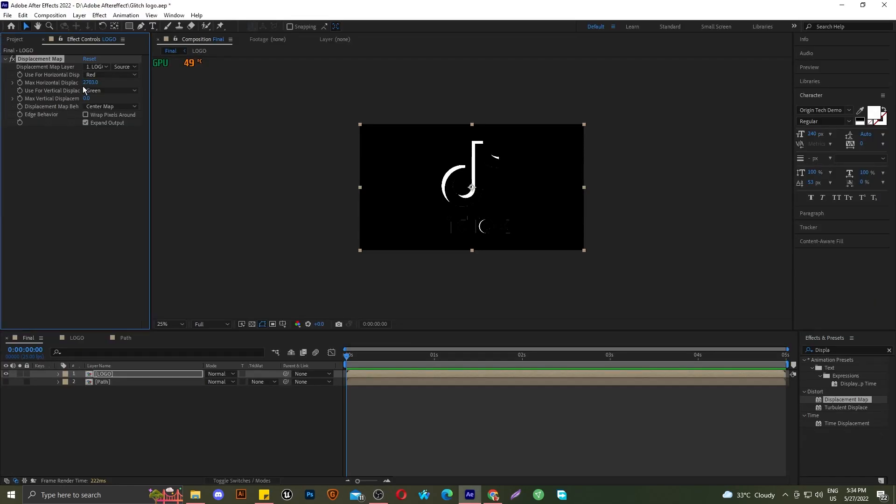
# Step: Use the Path layer as the LOGO layer's displacement map, hide BG in the LOGO composition, and return to Final
pyautogui.click(100, 67)
pyautogui.click(113, 105)
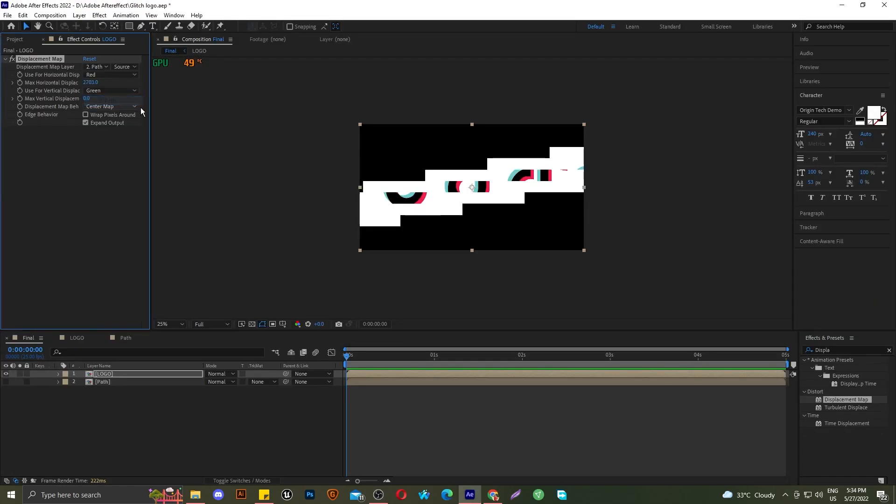
pyautogui.click(77, 338)
pyautogui.click(7, 382)
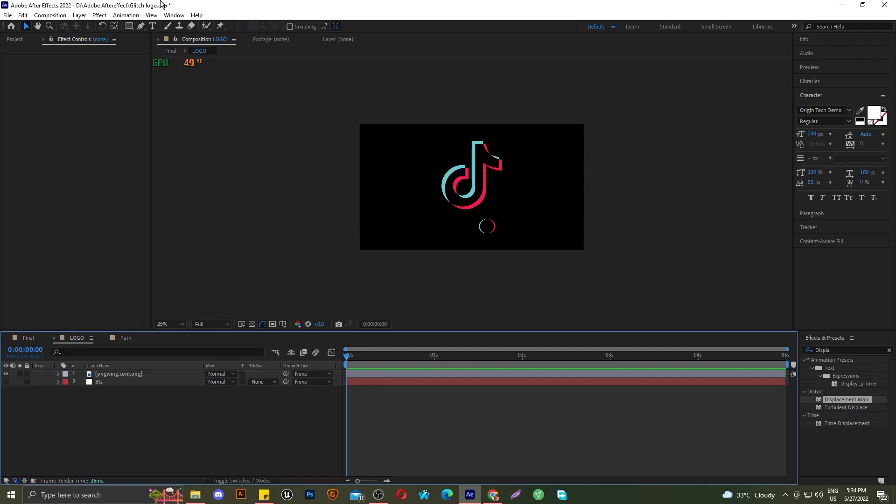
pyautogui.click(31, 338)
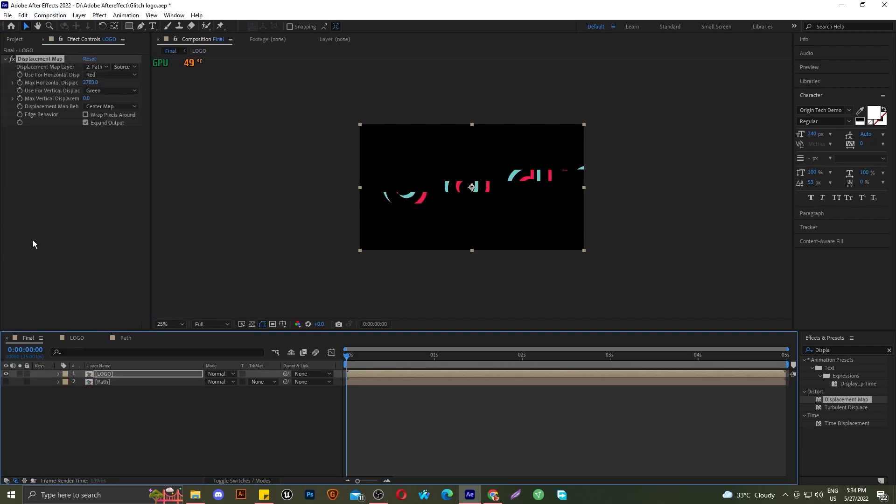
# Step: Try a Posterize level of 13 on Path's Ramp layer and a maximum horizontal displacement of 2352 on the LOGO layer
pyautogui.moveTo(90, 83); pyautogui.dragTo(29, 92)
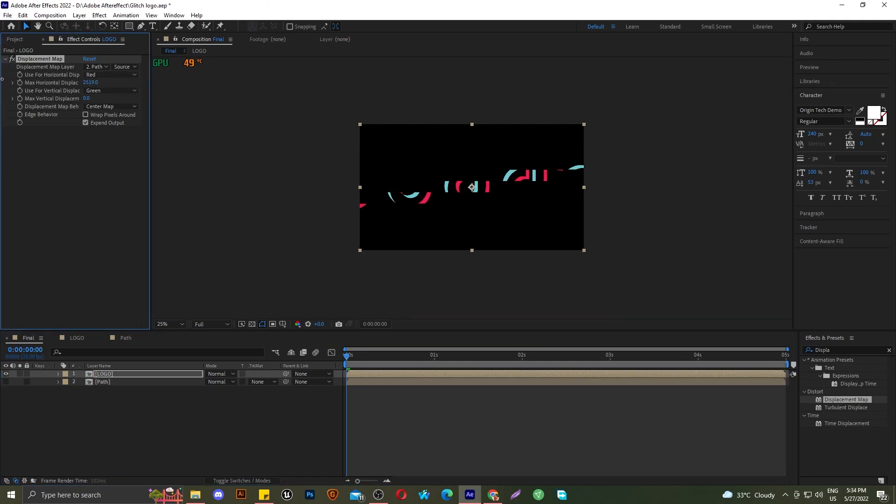
pyautogui.click(78, 339)
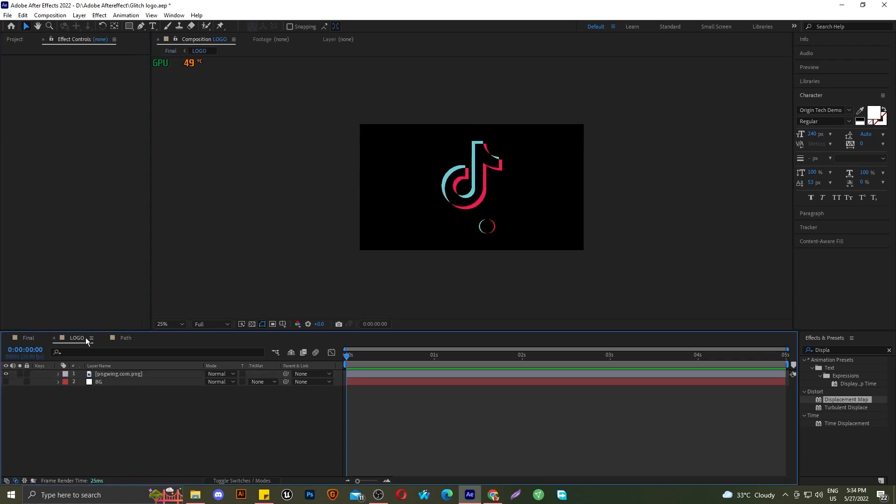
pyautogui.click(126, 338)
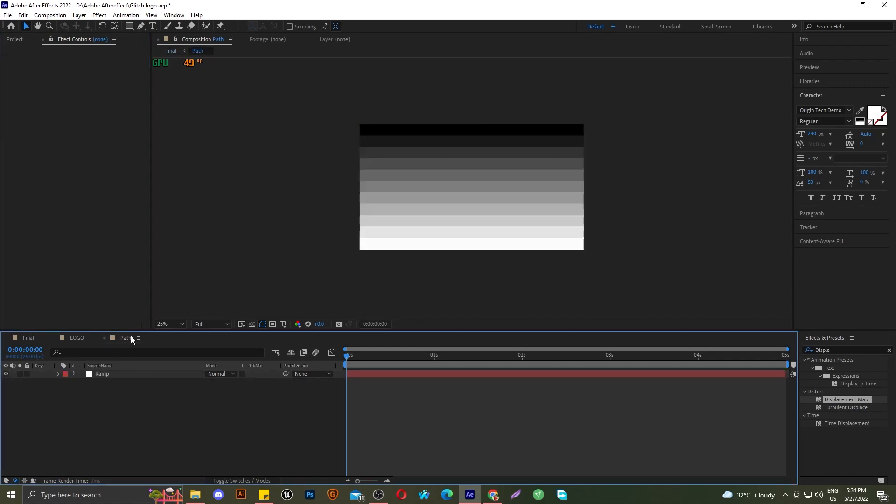
pyautogui.click(106, 374)
pyautogui.moveTo(85, 138); pyautogui.dragTo(91, 138)
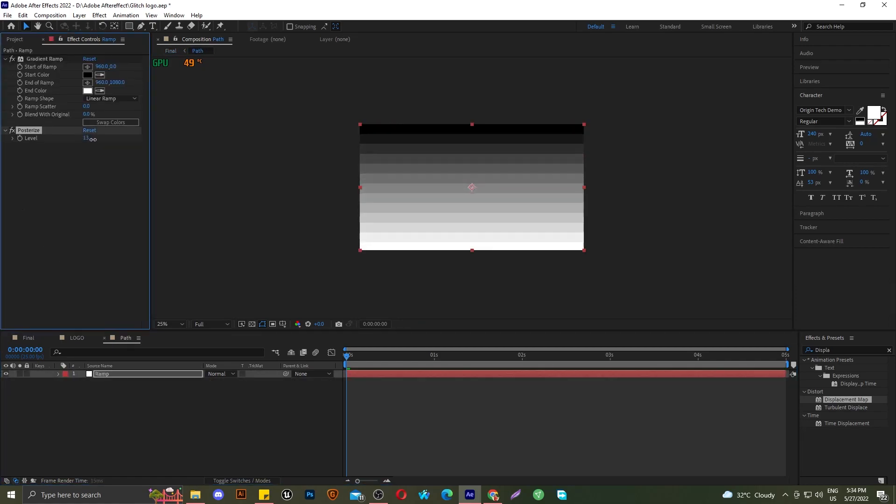
pyautogui.click(32, 338)
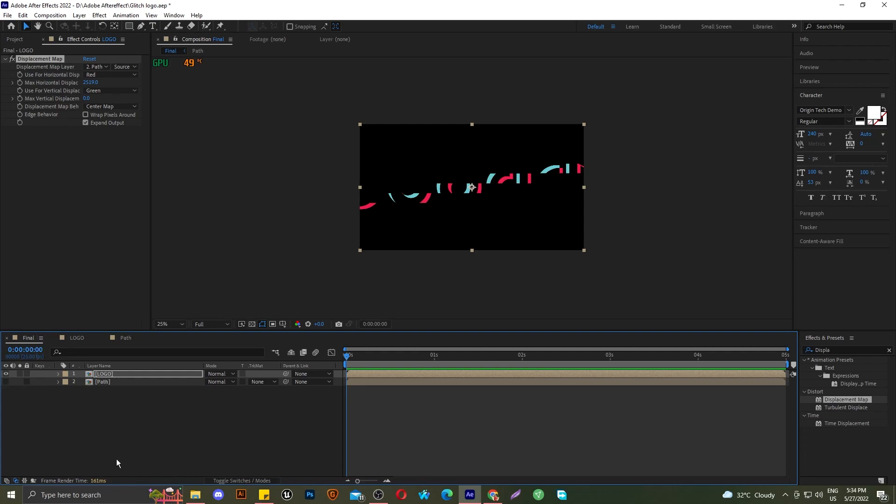
pyautogui.moveTo(90, 82); pyautogui.dragTo(3, 82)
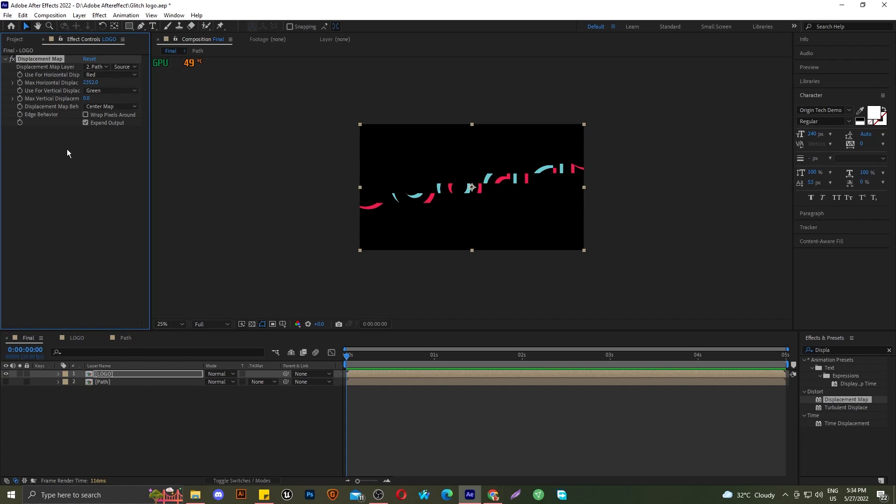
# Step: Try a Posterize level of 20 on the Ramp layer and a maximum horizontal displacement of 2707 on the LOGO layer
pyautogui.moveTo(347, 354)
pyautogui.mouseDown()
pyautogui.moveTo(537, 372)
pyautogui.moveTo(345, 357)
pyautogui.mouseUp()
pyautogui.click(122, 338)
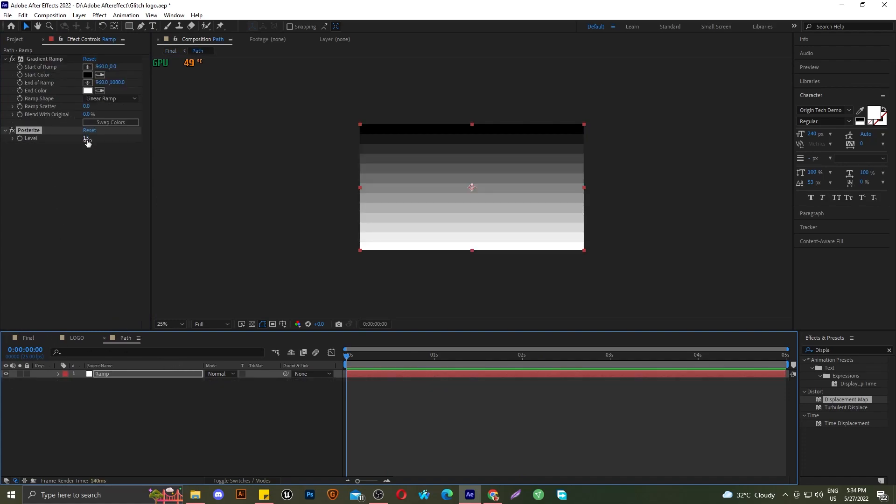
pyautogui.moveTo(87, 142); pyautogui.dragTo(129, 147)
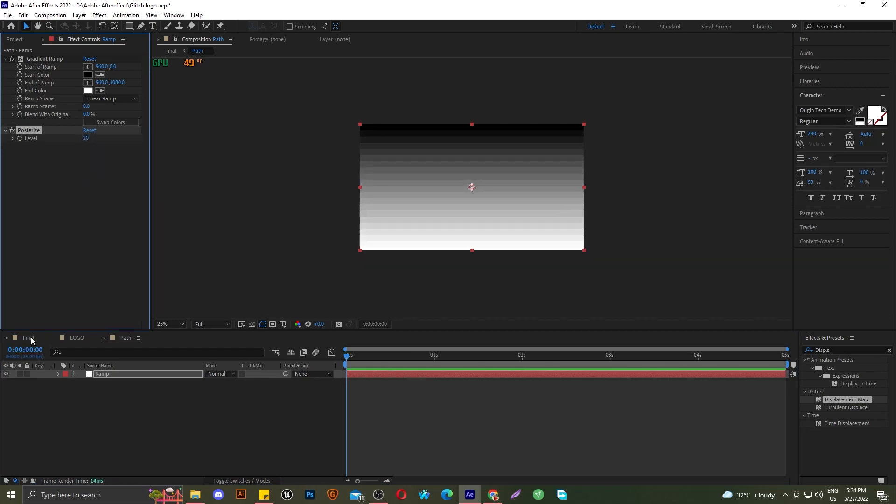
pyautogui.click(32, 339)
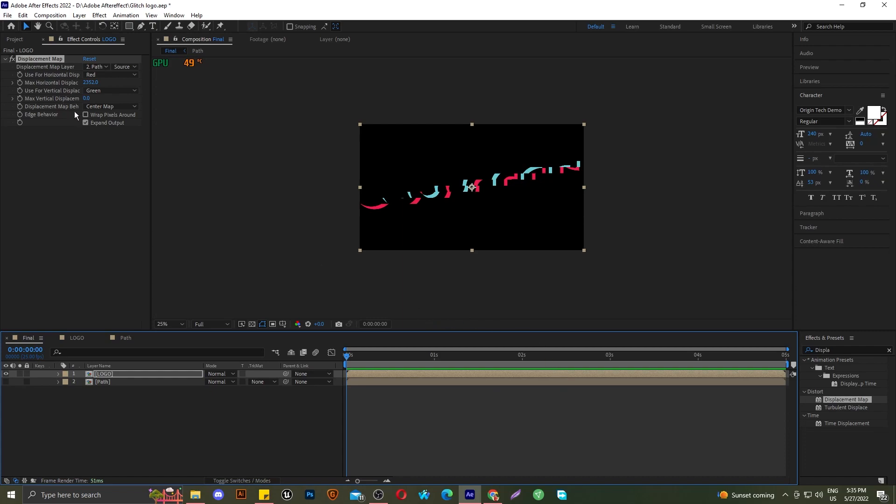
pyautogui.moveTo(91, 82); pyautogui.dragTo(264, 96)
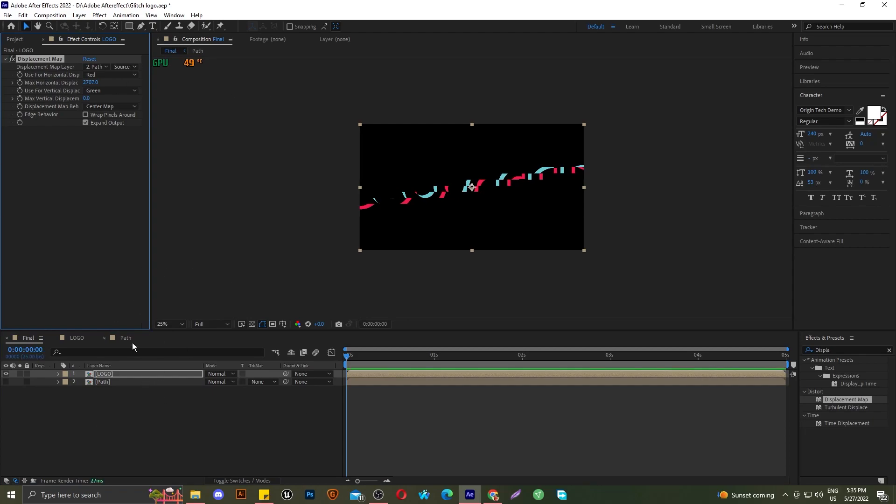
# Step: Set the Posterize level of the Ramp layer in the Path composition to 13 and return to Final
pyautogui.click(127, 336)
pyautogui.click(89, 138)
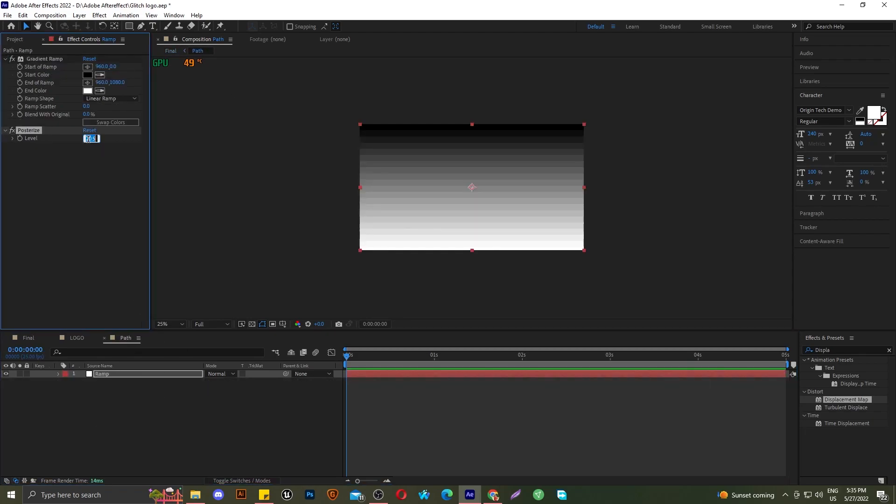
pyautogui.write('13')
pyautogui.press('Return')
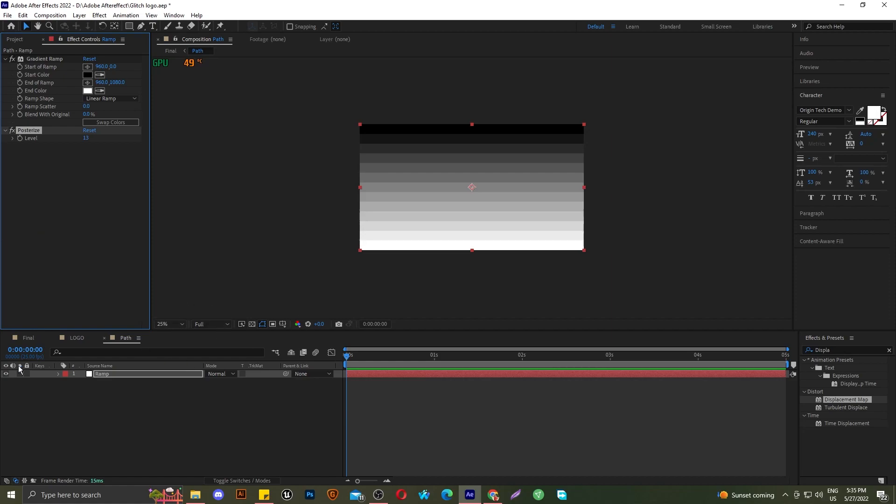
pyautogui.click(29, 337)
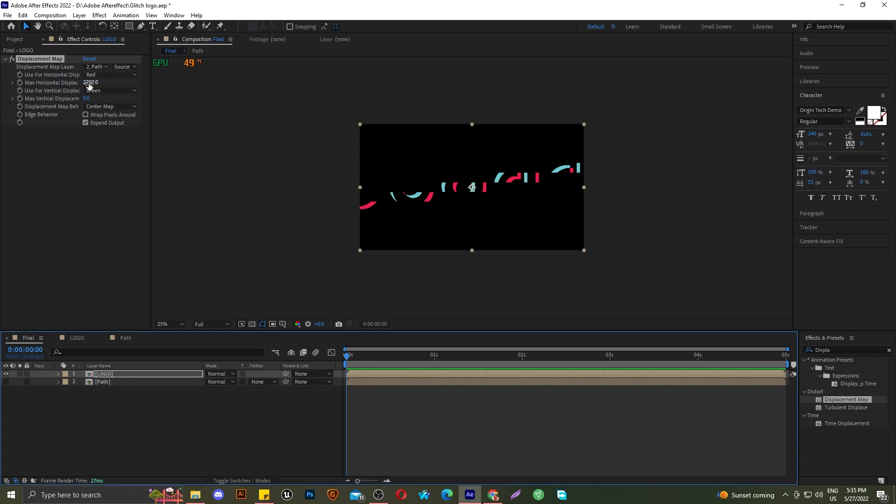
# Step: Set the LOGO layer's maximum horizontal displacement to -10000 and keyframe it at the start of the Final composition
pyautogui.moveTo(90, 85); pyautogui.dragTo(401, 94)
pyautogui.moveTo(90, 83); pyautogui.dragTo(2, 88)
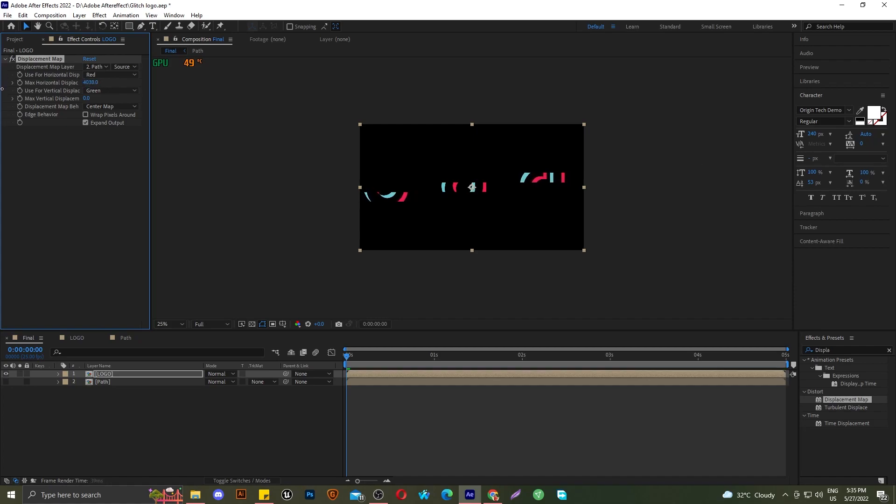
pyautogui.click(91, 82)
pyautogui.write('-')
pyautogui.write('100')
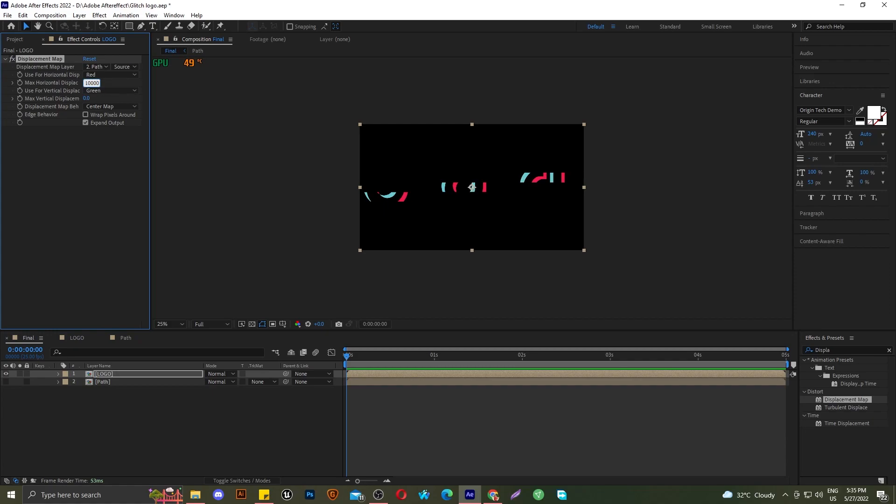
pyautogui.write('00')
pyautogui.press('Return')
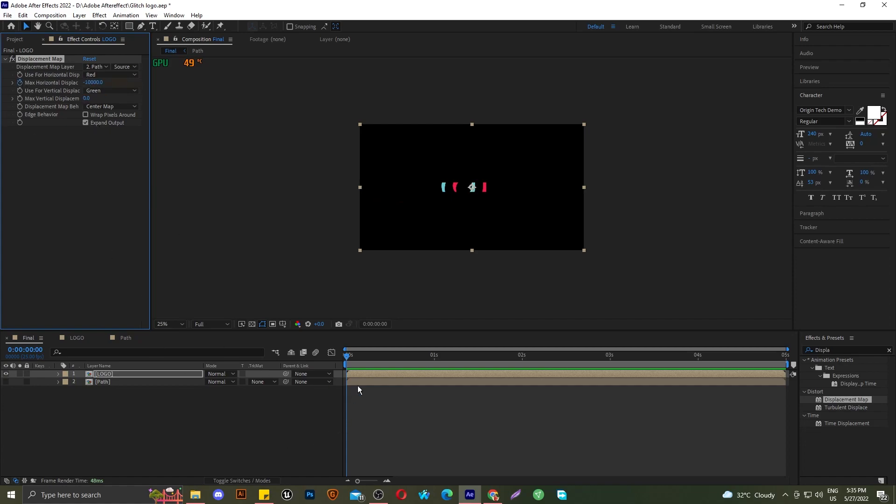
# Step: Keyframe the LOGO layer's maximum horizontal displacement at 0 at 0:00:01:01
pyautogui.moveTo(347, 359); pyautogui.dragTo(438, 367)
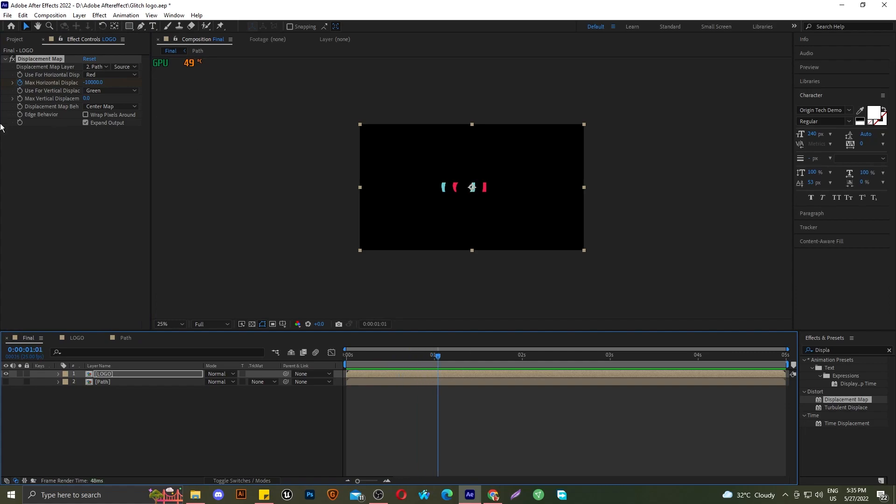
pyautogui.click(94, 82)
pyautogui.write('0')
pyautogui.press('Return')
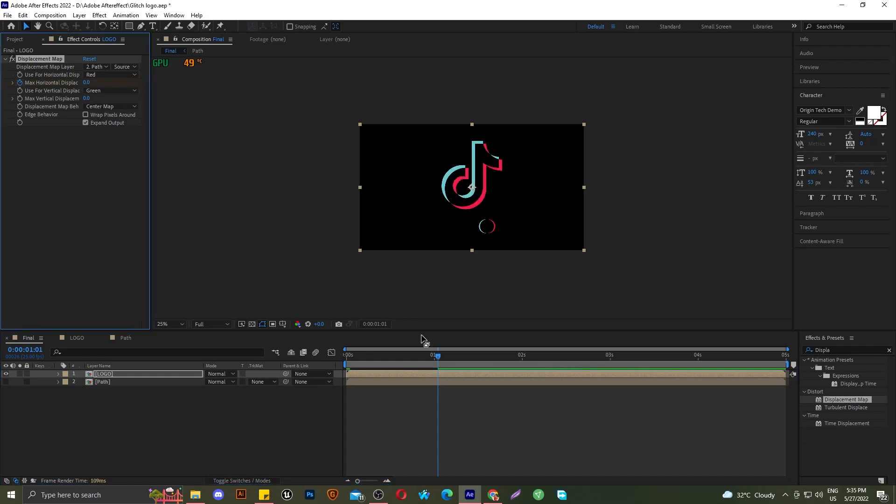
# Step: Preview the logo displacement animation from the start and return the playhead to 0:00:00:00
pyautogui.click(106, 357)
pyautogui.press('space')
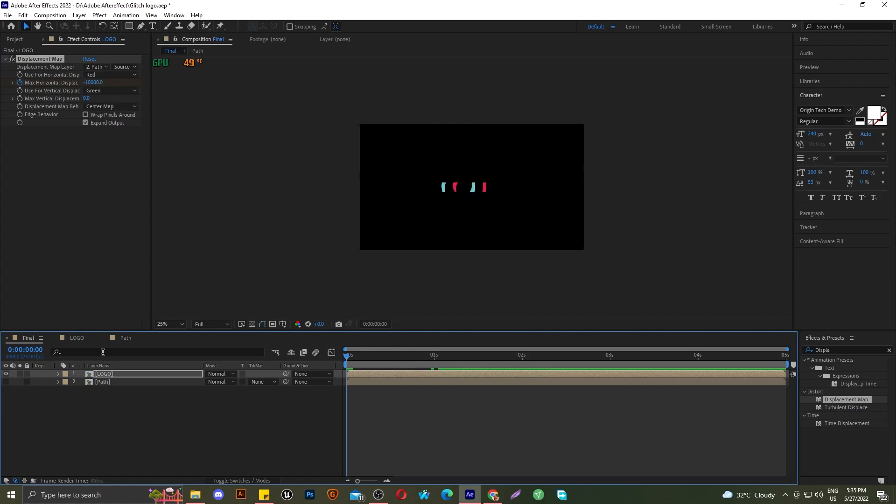
pyautogui.press('space')
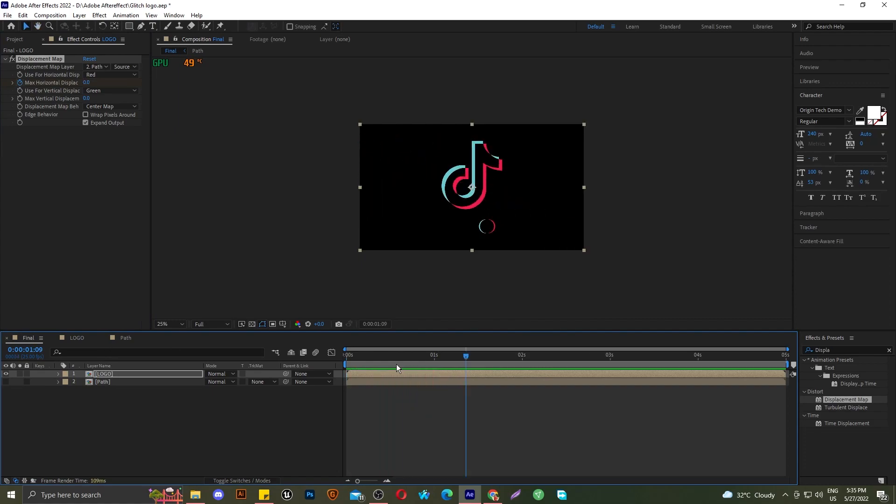
pyautogui.moveTo(466, 354); pyautogui.dragTo(132, 354)
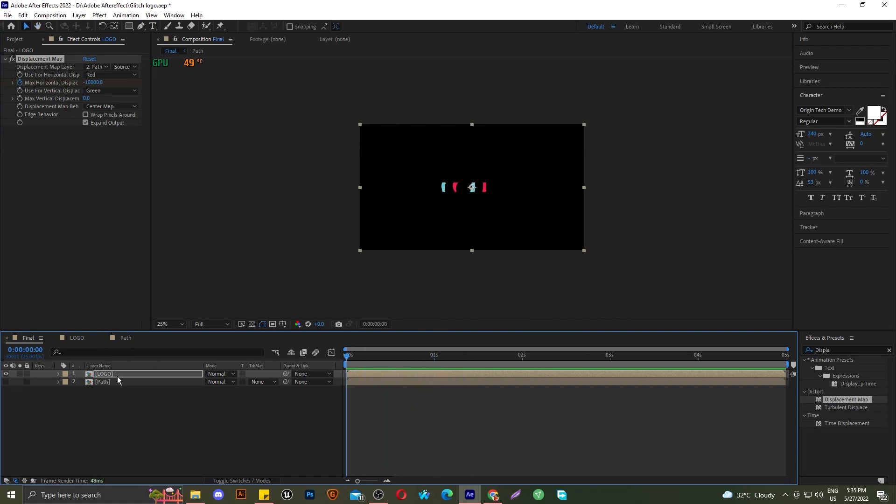
# Step: Reveal the LOGO layer's displacement keyframes, apply Easy Ease to both, and reshape their speed graph into a sharp central peak
pyautogui.press('u')
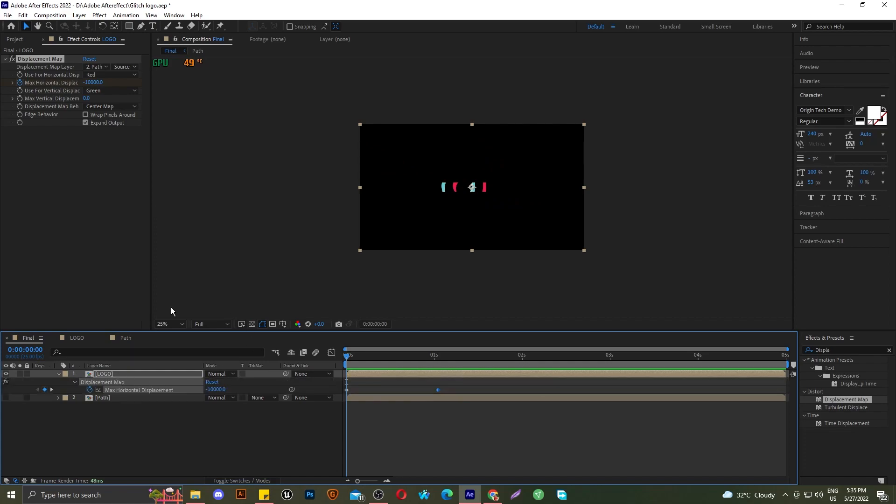
pyautogui.press('space')
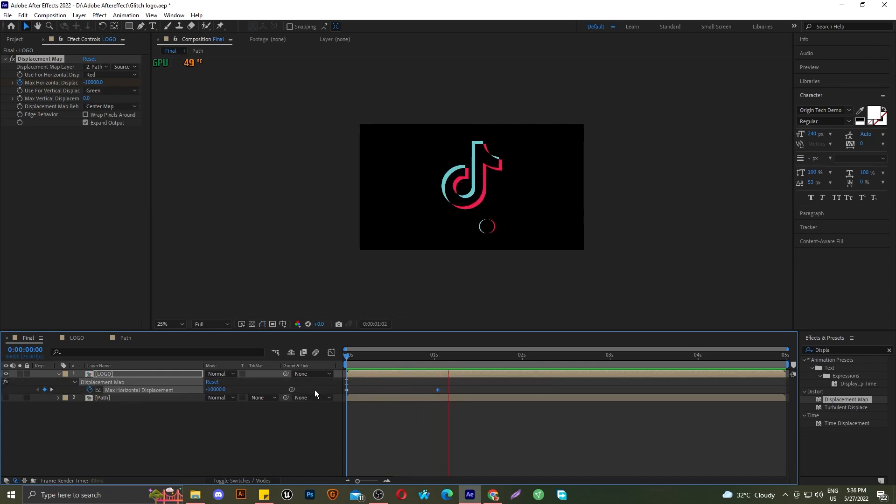
pyautogui.press('space')
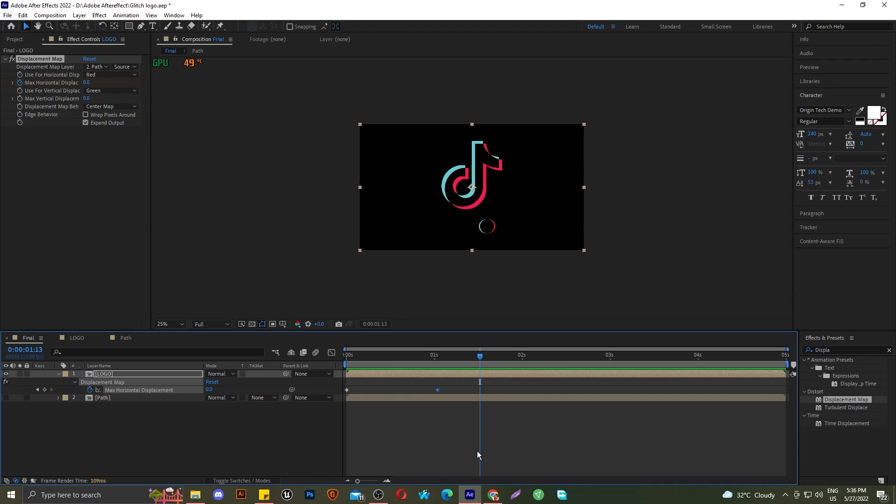
pyautogui.moveTo(455, 395); pyautogui.dragTo(325, 392)
pyautogui.press('F9')
pyautogui.click(332, 353)
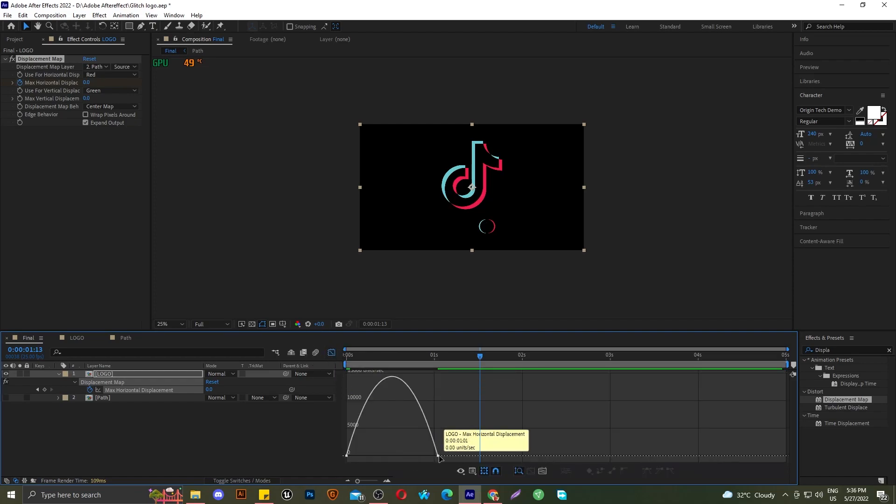
pyautogui.moveTo(422, 455); pyautogui.dragTo(385, 455)
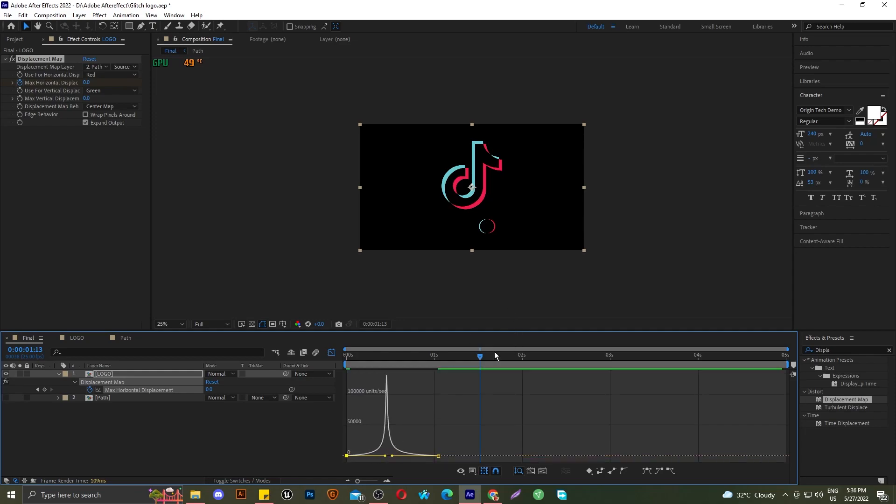
# Step: Preview the eased glitch animation from the start of Final and close the Graph Editor
pyautogui.moveTo(479, 358); pyautogui.dragTo(239, 354)
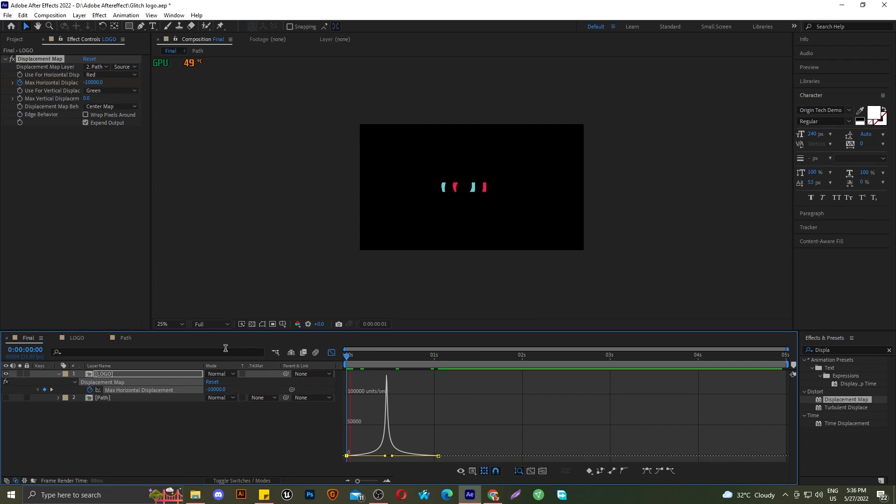
pyautogui.press('space')
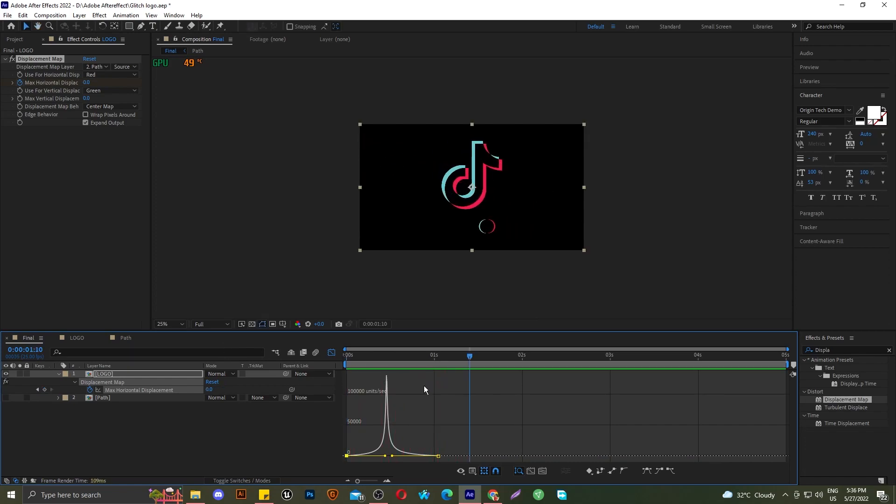
pyautogui.press('space')
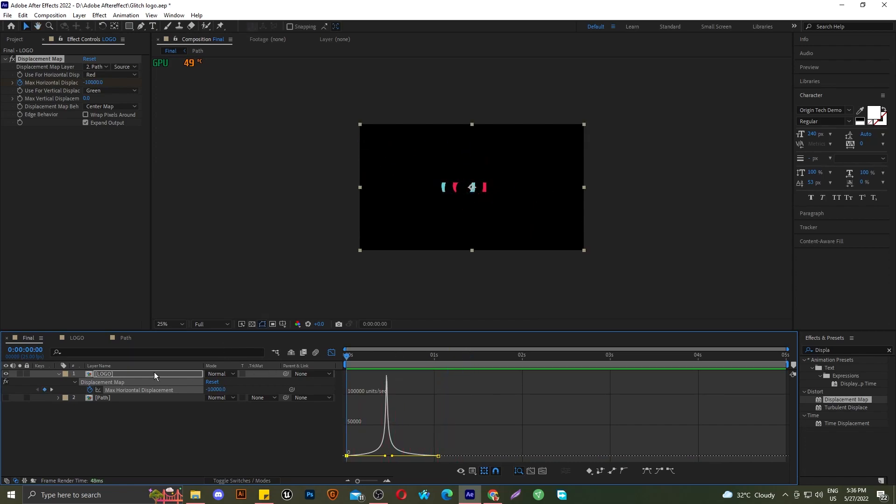
pyautogui.press('space')
pyautogui.press('space')
pyautogui.press('space')
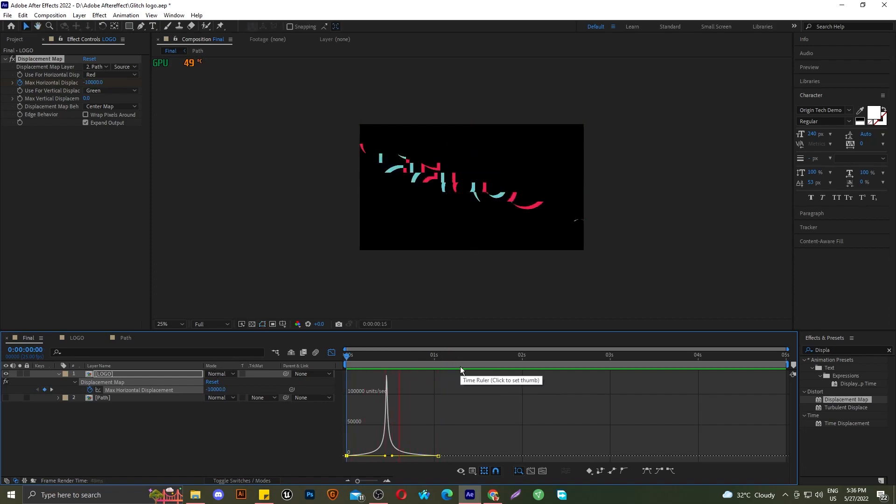
pyautogui.click(331, 352)
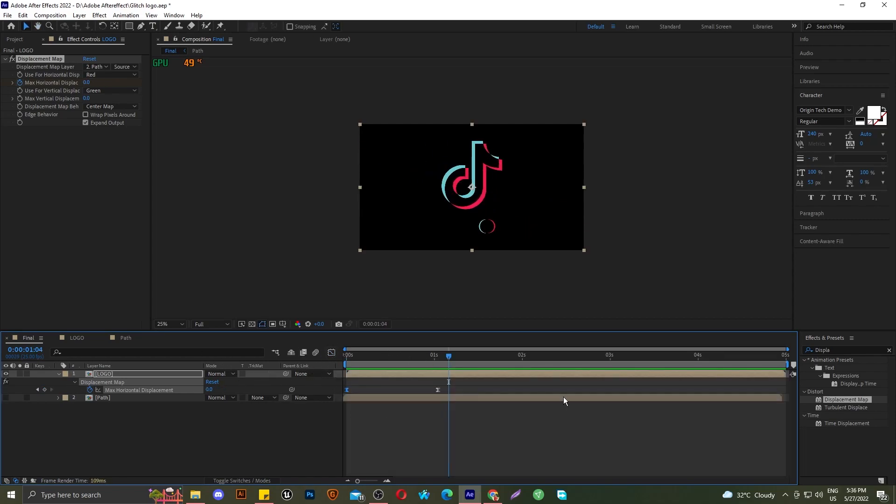
# Step: Find the Directional Blur effect and apply it to the LOGO layer
pyautogui.click(136, 447)
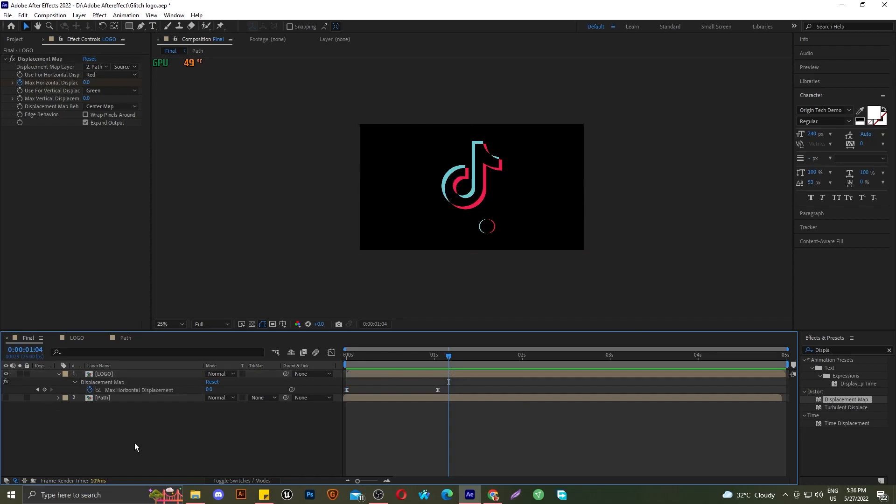
pyautogui.click(120, 373)
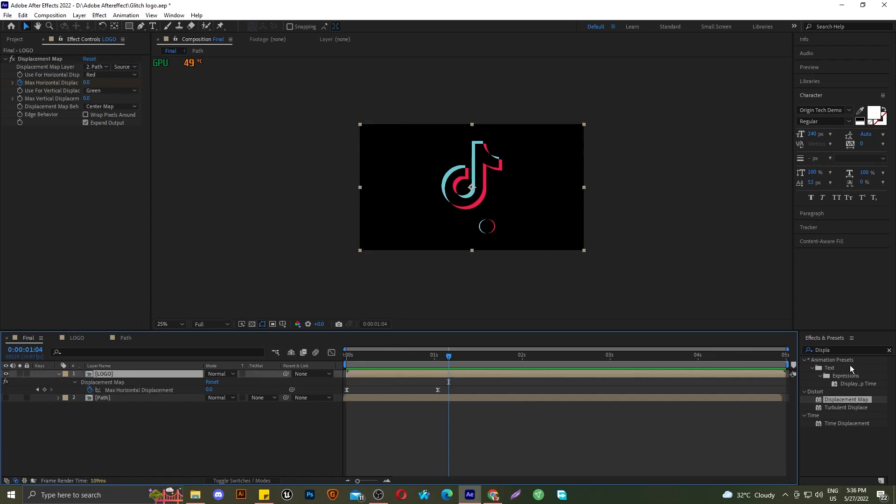
pyautogui.click(839, 350)
pyautogui.moveTo(840, 349); pyautogui.dragTo(675, 369)
pyautogui.write('Dire')
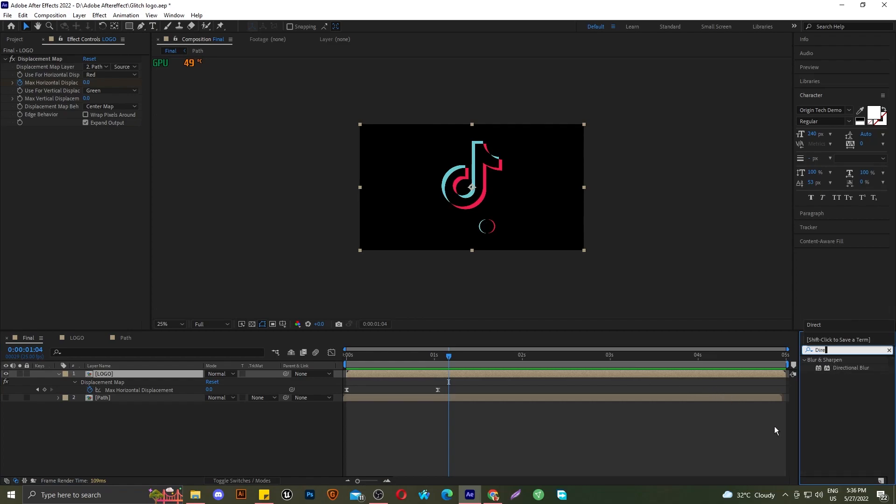
pyautogui.doubleClick(856, 369)
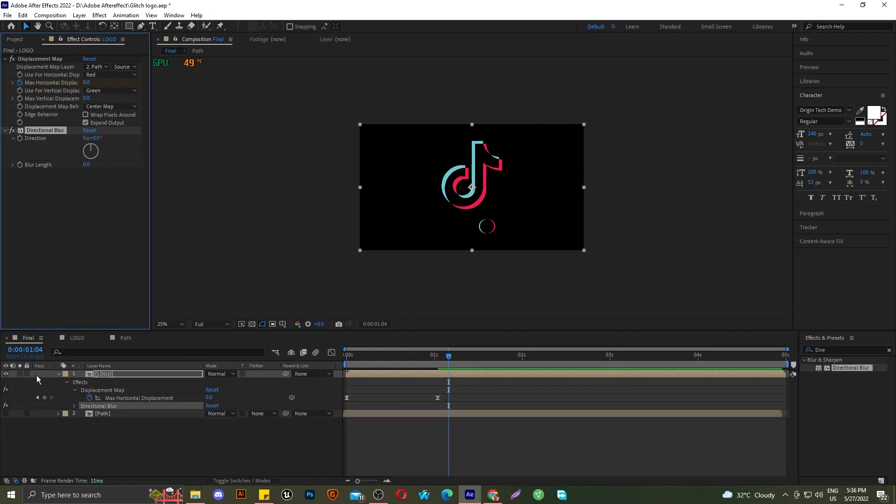
# Step: Try a Directional Blur length of 28.6 on the LOGO layer at 0:00:00:00 and preview the animation
pyautogui.moveTo(448, 356); pyautogui.dragTo(347, 356)
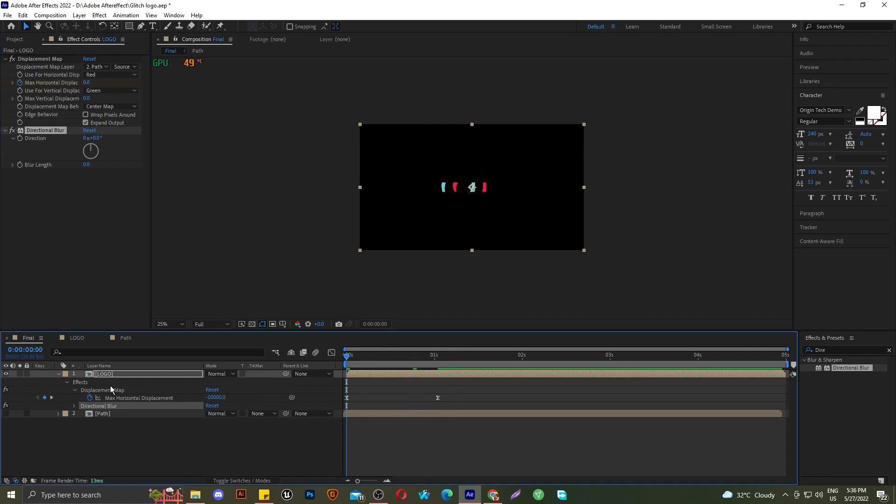
pyautogui.moveTo(87, 165); pyautogui.dragTo(234, 181)
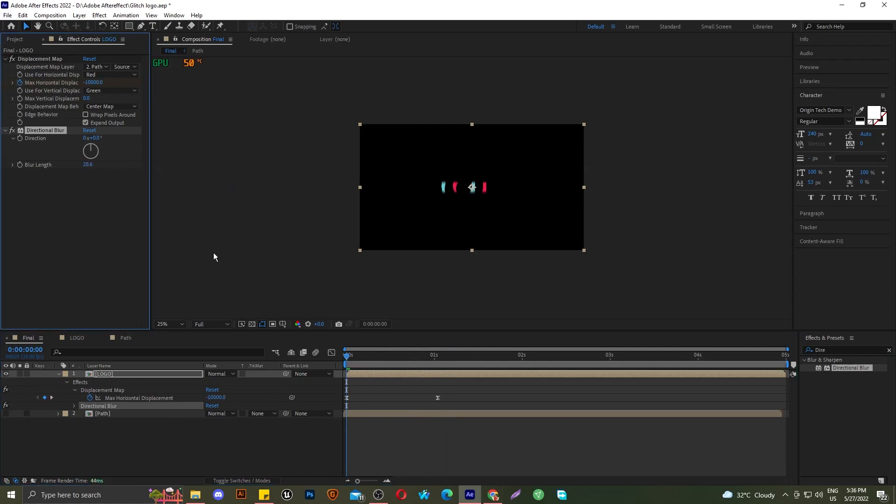
pyautogui.press('space')
pyautogui.click(427, 374)
pyautogui.moveTo(440, 356); pyautogui.dragTo(347, 356)
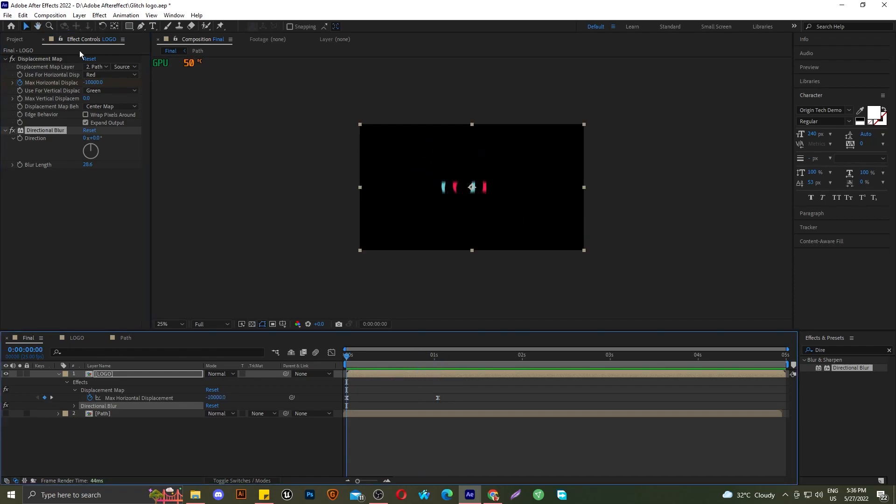
# Step: Keyframe the LOGO layer's Blur Length at 0 at 0:00:00:00 and at 30 at 0:00:00:14
pyautogui.click(86, 165)
pyautogui.write('0')
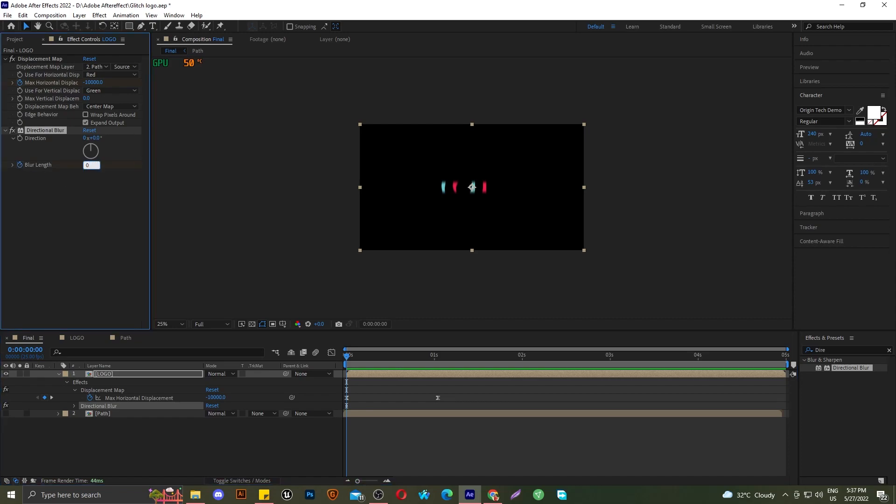
pyautogui.press('Return')
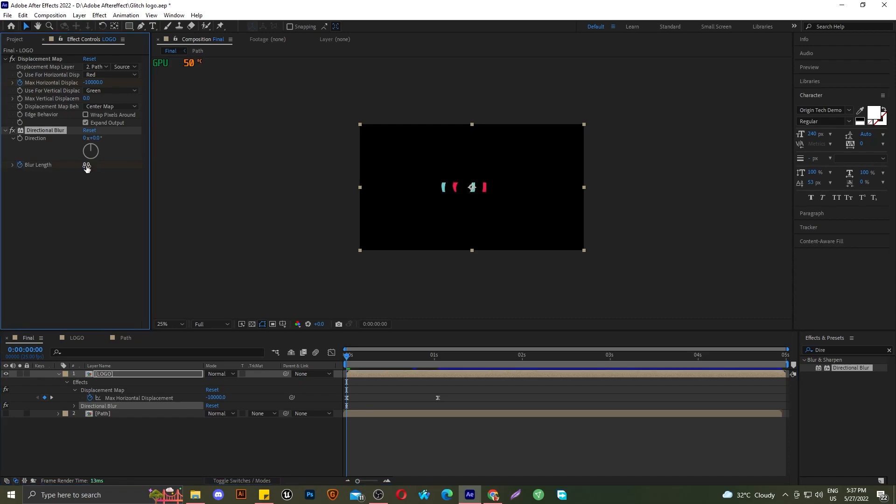
pyautogui.moveTo(346, 356); pyautogui.dragTo(395, 366)
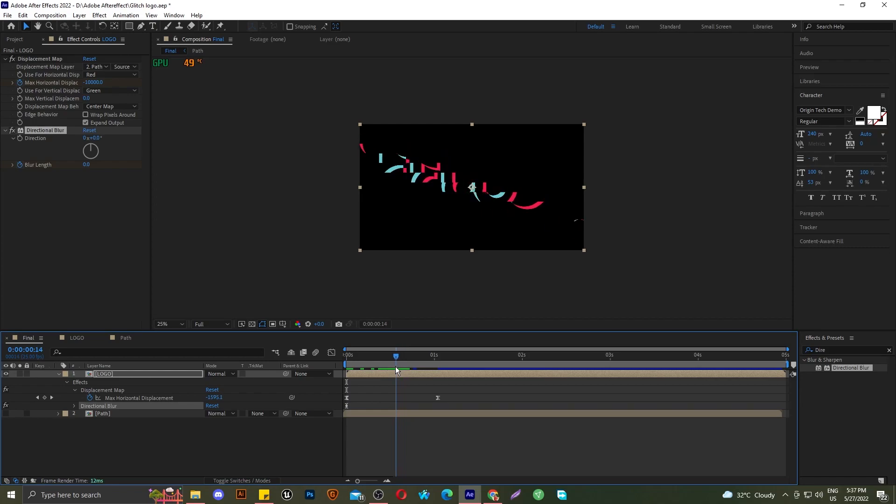
pyautogui.click(88, 165)
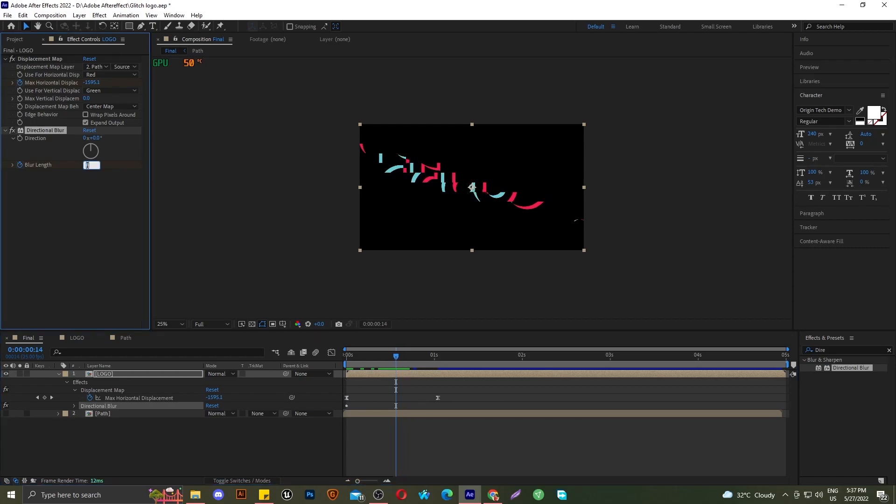
pyautogui.write('30')
# Step: Keyframe the LOGO layer's Blur Length at 0 at 0:00:01:01
pyautogui.moveTo(403, 357); pyautogui.dragTo(438, 366)
pyautogui.click(89, 164)
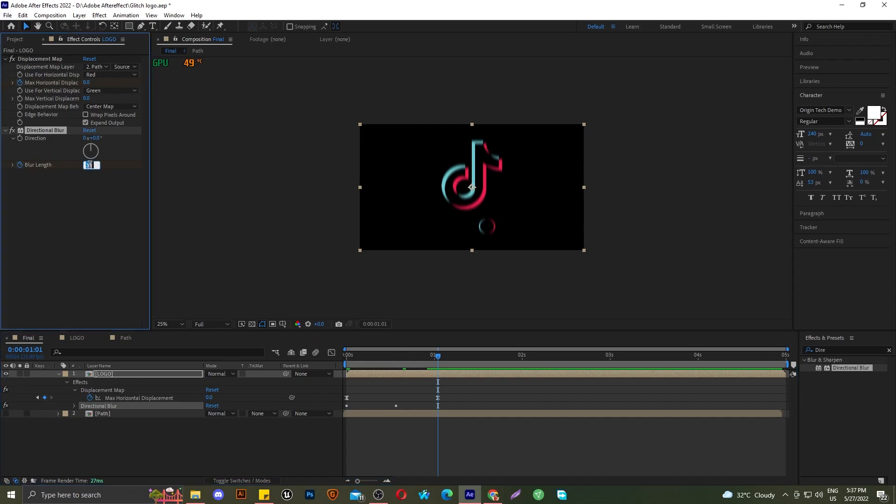
pyautogui.write('0')
pyautogui.press('Return')
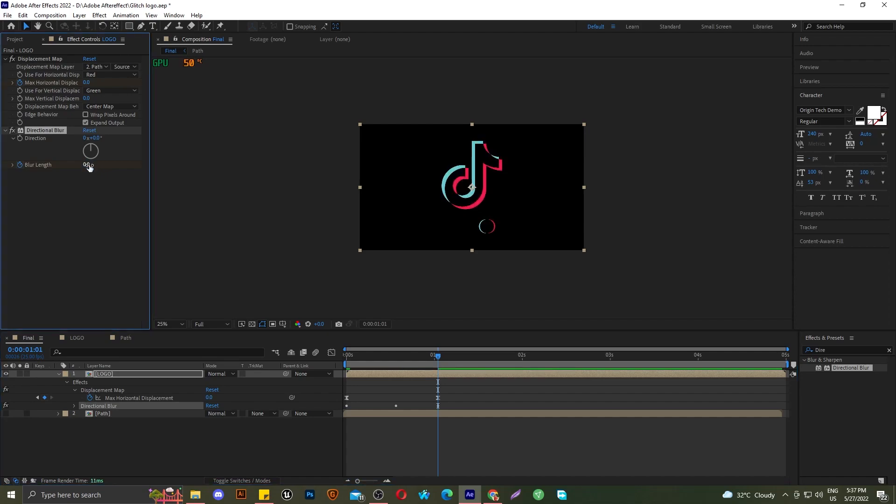
# Step: Preview the blurred animation and shorten Final's work area to end shortly after the last keyframes
pyautogui.moveTo(438, 354); pyautogui.dragTo(318, 350)
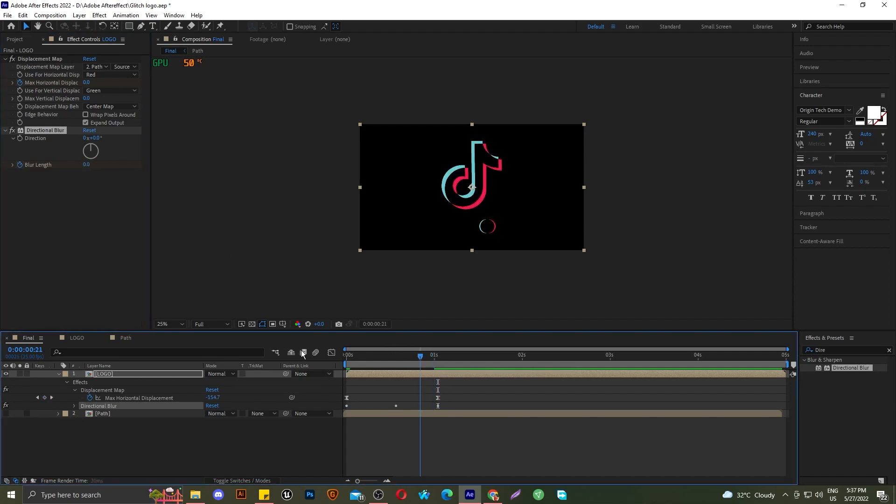
pyautogui.press('space')
pyautogui.press('space')
pyautogui.moveTo(790, 365); pyautogui.dragTo(457, 364)
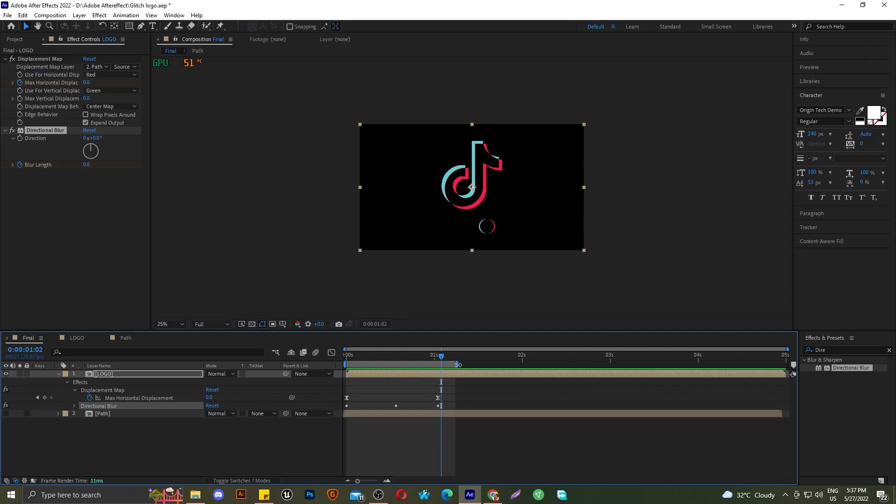
pyautogui.press('space')
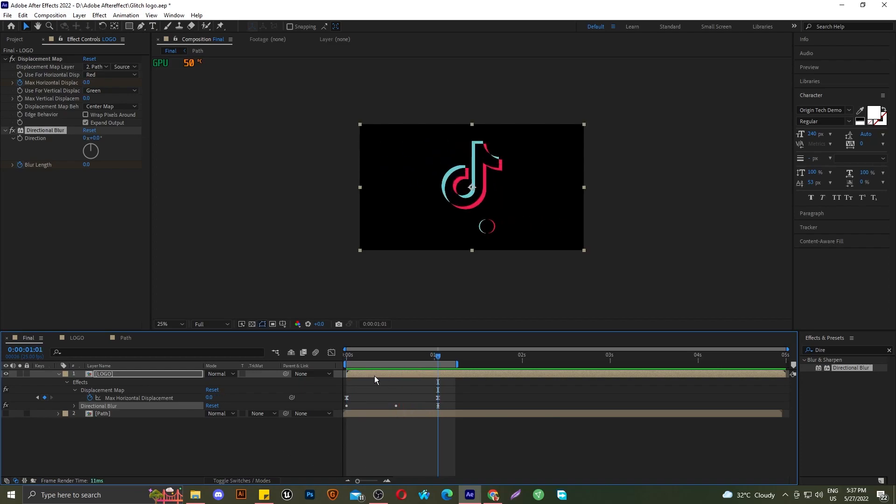
# Step: Reveal the LOGO layer's Blur Length keyframes and apply Easy Ease to all three
pyautogui.click(398, 438)
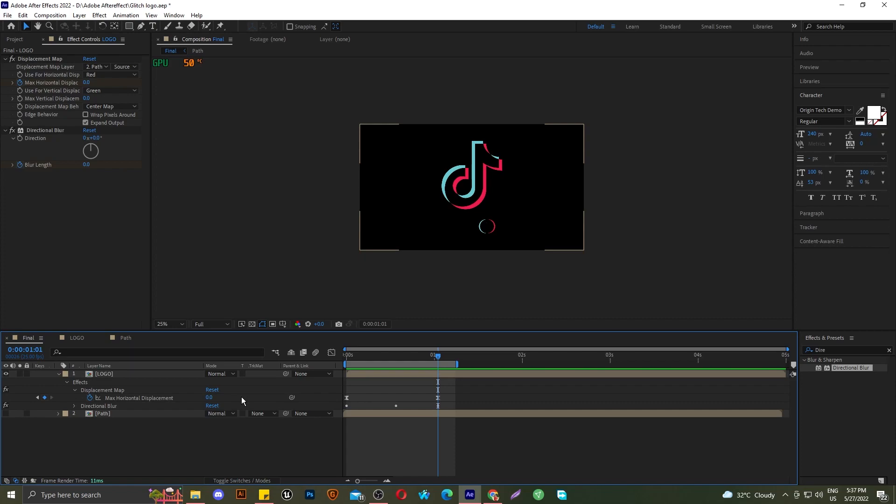
pyautogui.click(120, 406)
pyautogui.press('u')
pyautogui.press('u')
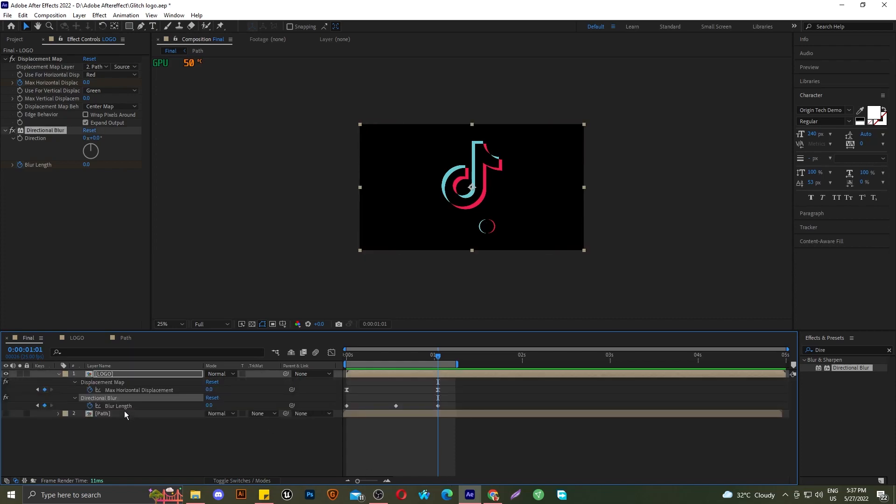
pyautogui.click(446, 407)
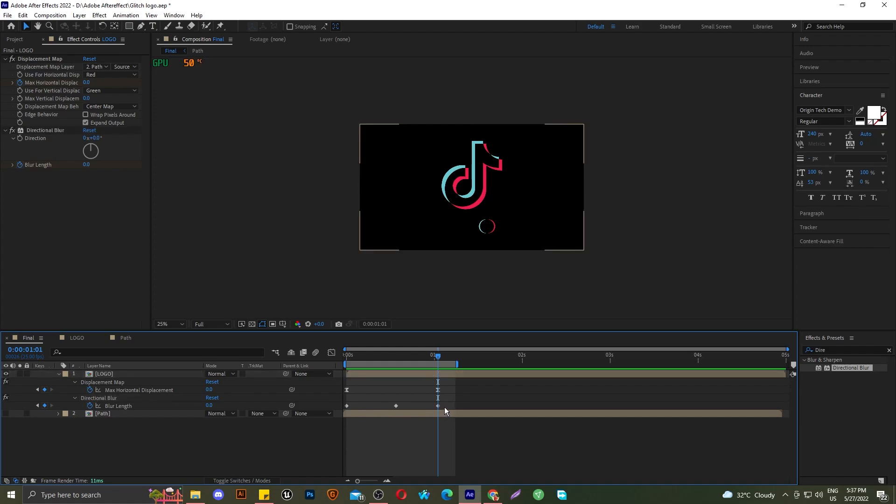
pyautogui.moveTo(451, 402); pyautogui.dragTo(346, 413)
pyautogui.press('F9')
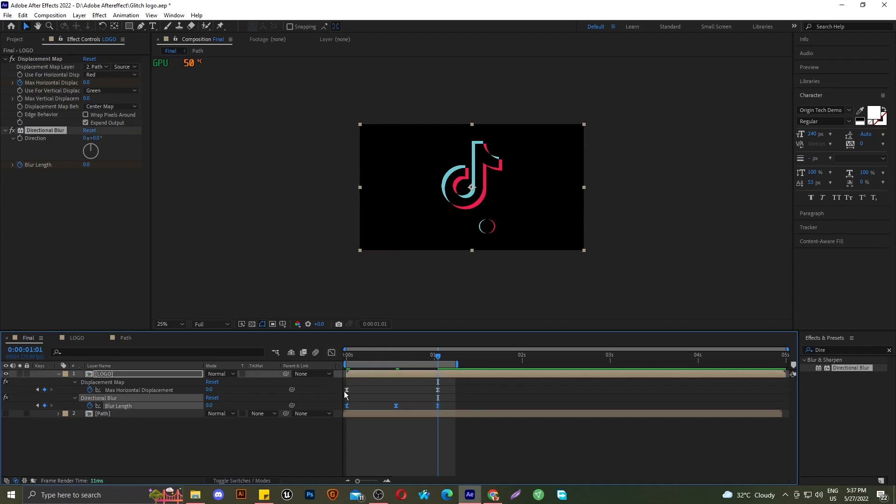
# Step: Reshape the Blur Length speed graph into sharp opposite peaks around the middle keyframe and preview the eased animation
pyautogui.click(331, 353)
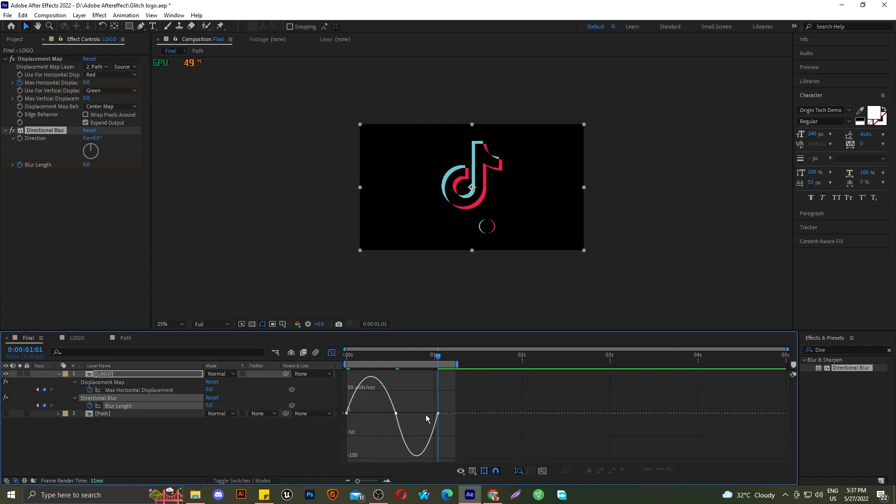
pyautogui.click(437, 413)
pyautogui.moveTo(429, 413); pyautogui.dragTo(415, 414)
pyautogui.moveTo(347, 395); pyautogui.dragTo(372, 397)
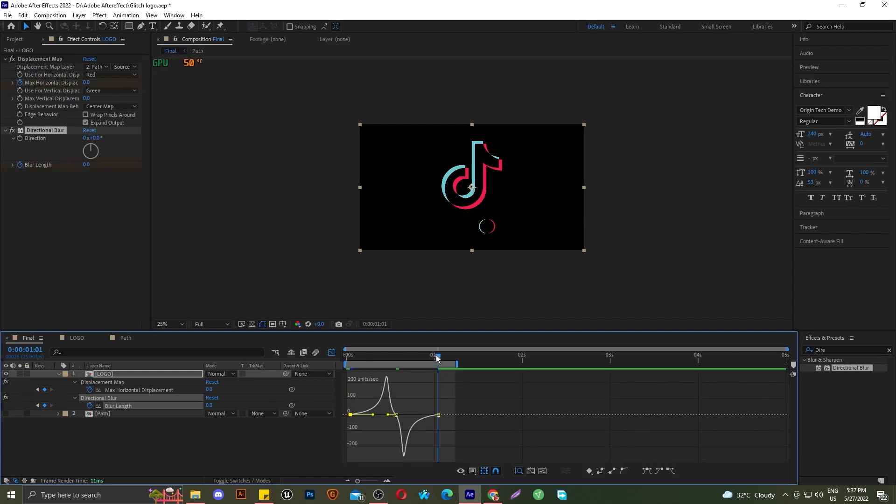
pyautogui.press('space')
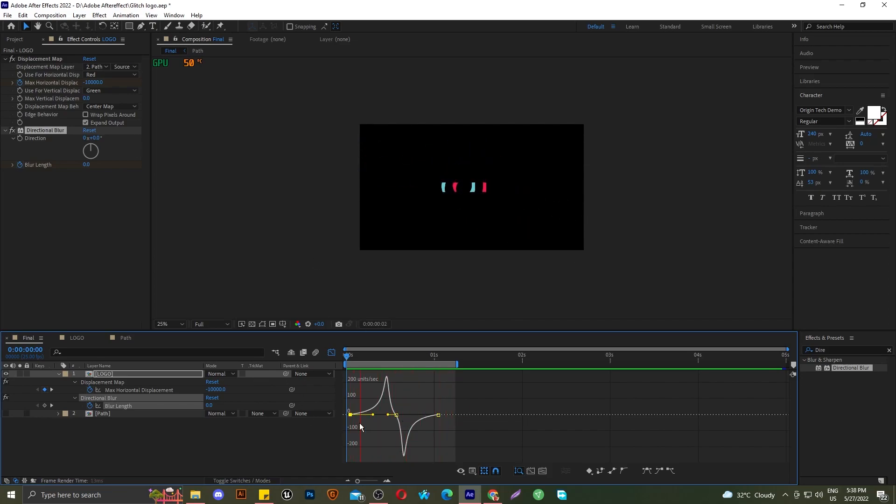
pyautogui.click(330, 354)
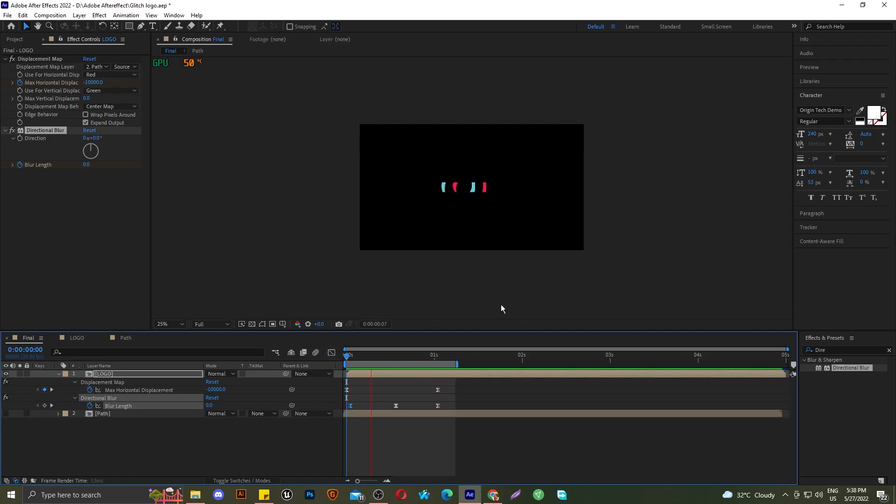
# Step: Clear the effects search and collapse the LOGO layer's properties
pyautogui.click(884, 352)
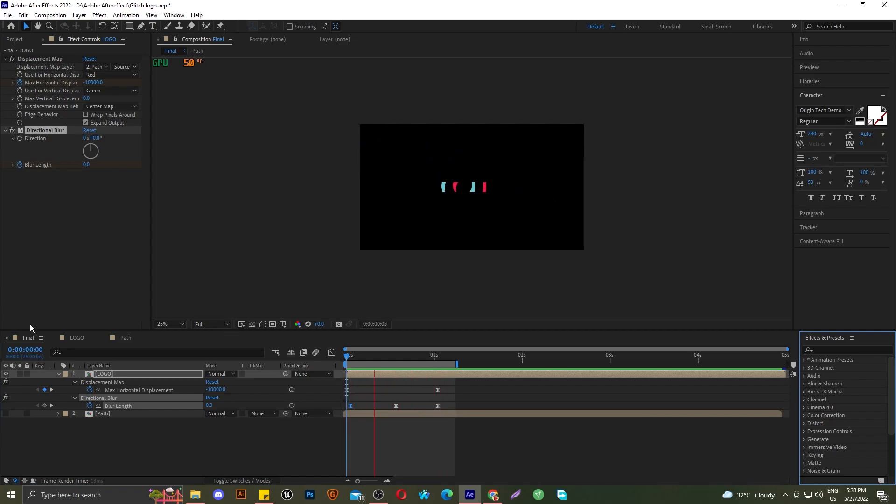
pyautogui.click(58, 373)
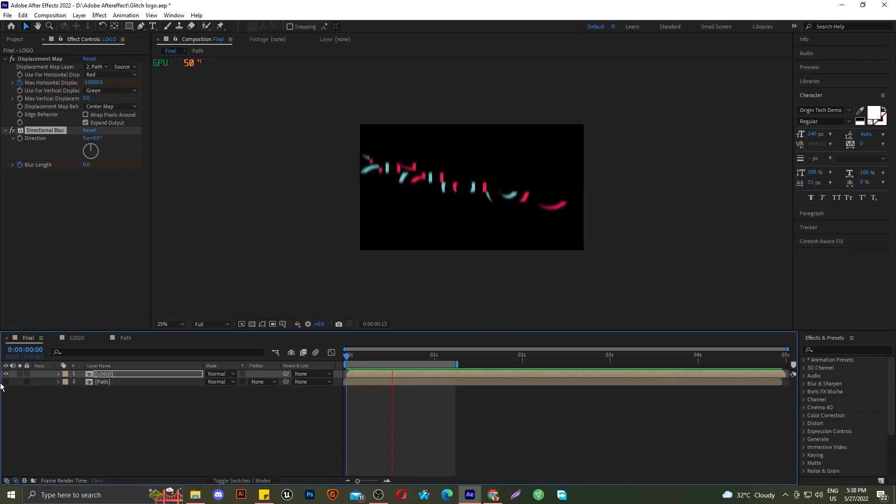
pyautogui.click(171, 433)
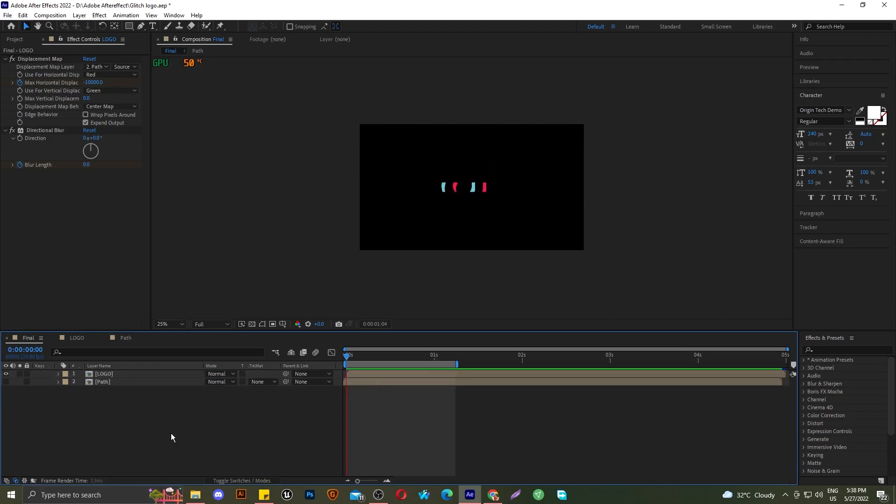
# Step: Pre-compose the LOGO and Path layers together into a new composition named Motion
pyautogui.click(128, 382)
pyautogui.keyDown('shift'); pyautogui.click(127, 373); pyautogui.keyUp('shift')
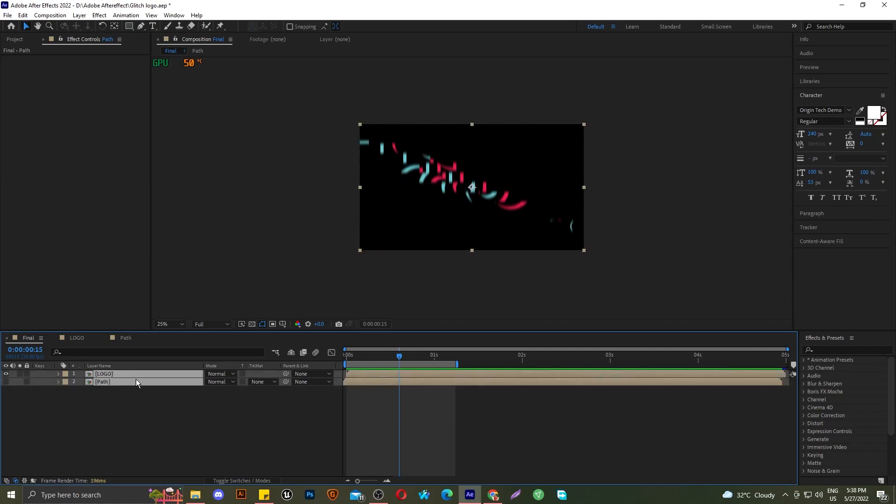
pyautogui.rightClick(138, 380)
pyautogui.click(179, 329)
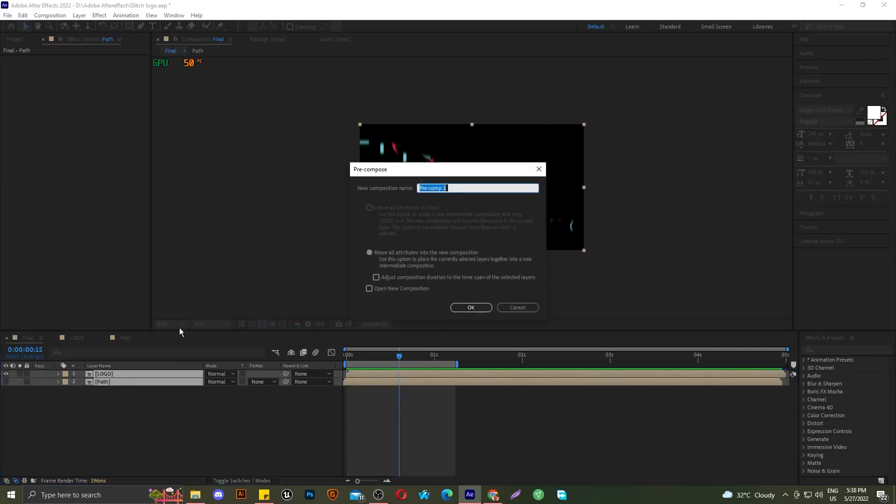
pyautogui.write('Mot')
pyautogui.press('Return')
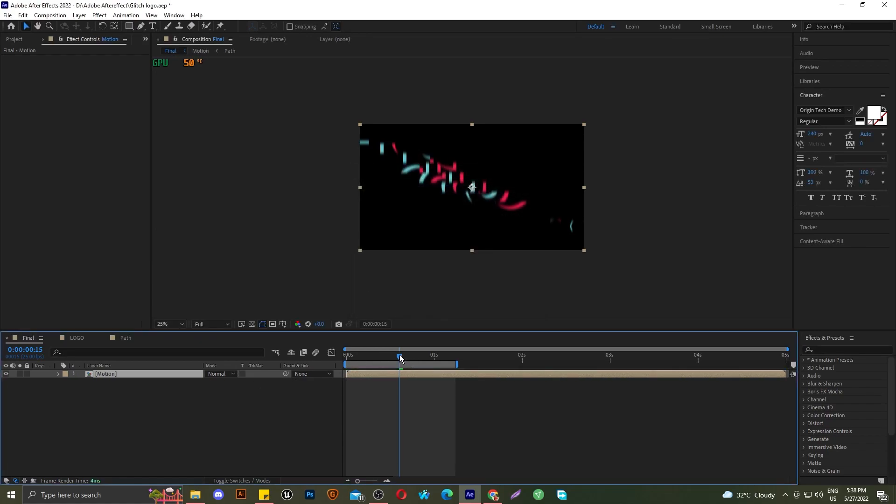
# Step: Return the playhead to 0:00:00:00 and apply the Shift Channels effect to the Motion layer
pyautogui.press('Home')
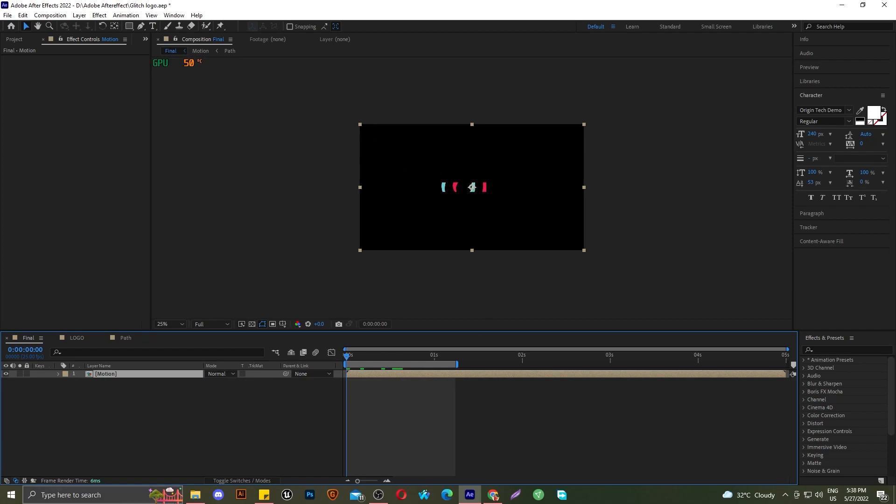
pyautogui.click(832, 351)
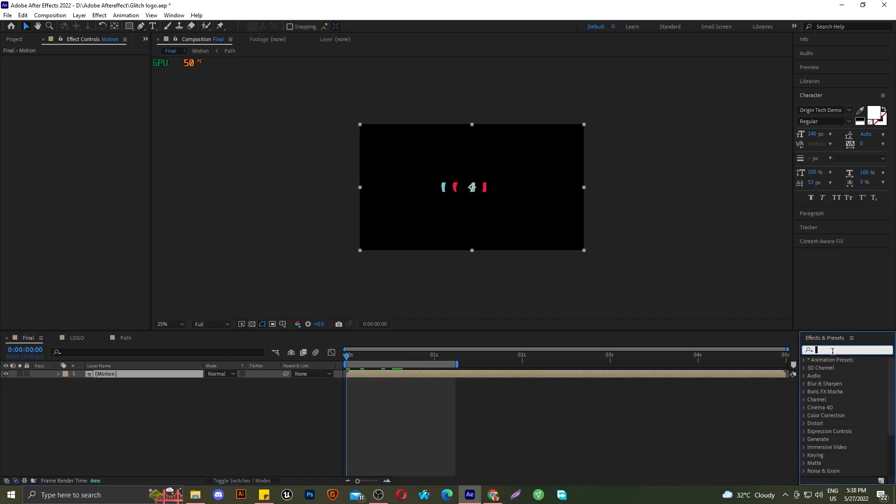
pyautogui.write('Shift')
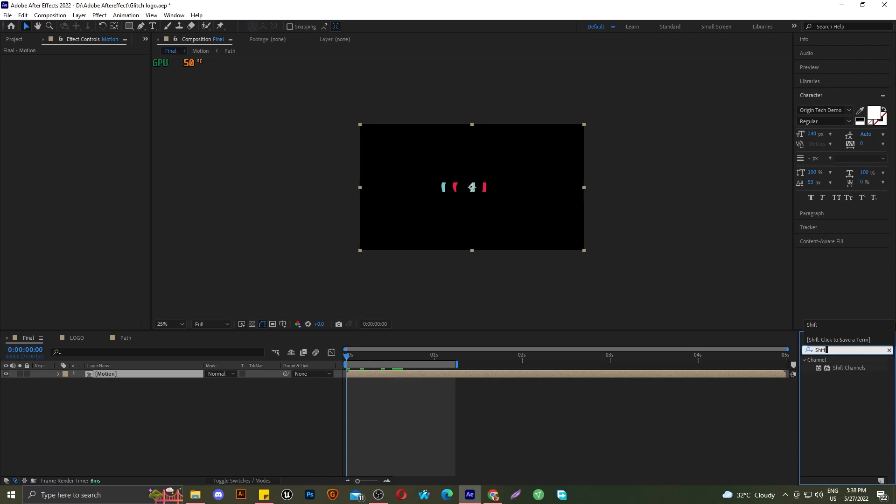
pyautogui.write(' Channels')
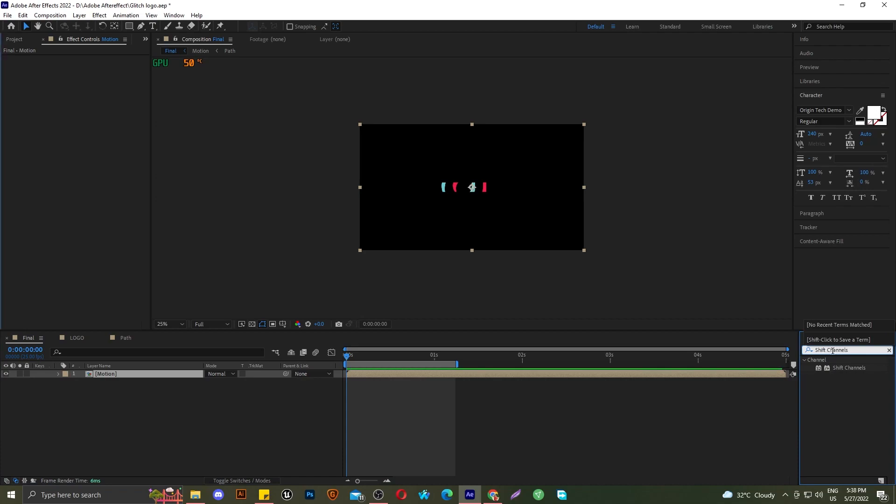
pyautogui.press('Return')
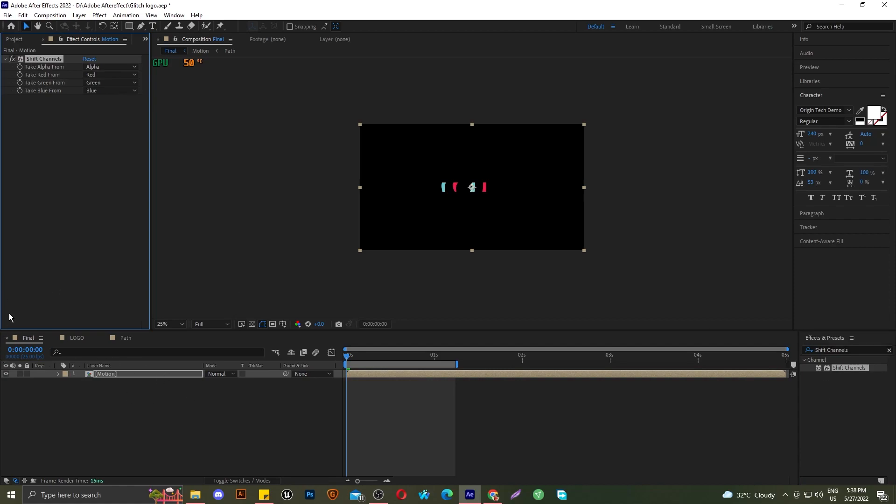
# Step: Set the Motion layer's Shift Channels green and blue sources to Full Off, then preview the red-only animation from the start
pyautogui.moveTo(349, 360); pyautogui.dragTo(434, 377)
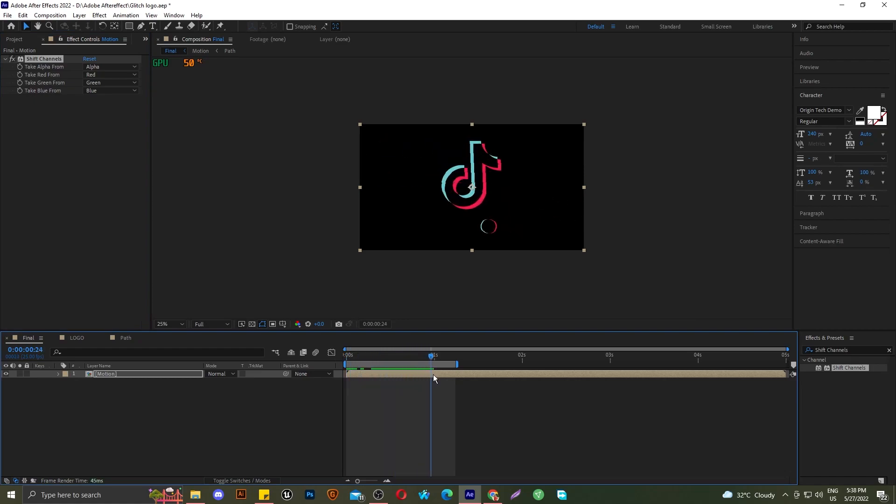
pyautogui.click(115, 81)
pyautogui.click(135, 186)
pyautogui.click(127, 91)
pyautogui.click(133, 194)
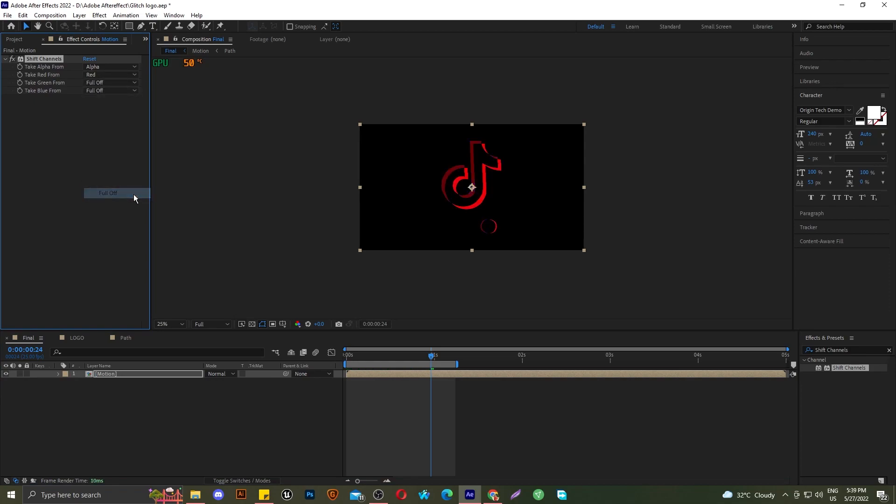
pyautogui.moveTo(432, 358); pyautogui.dragTo(289, 363)
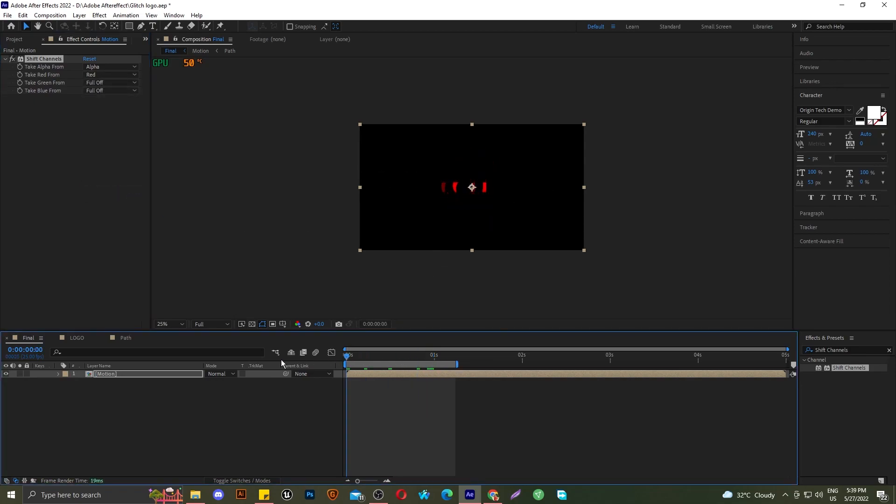
pyautogui.press('space')
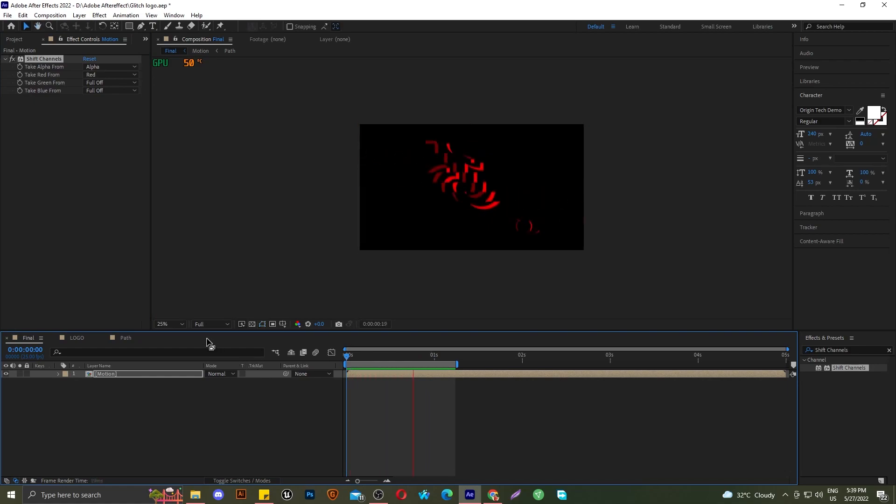
pyautogui.press('space')
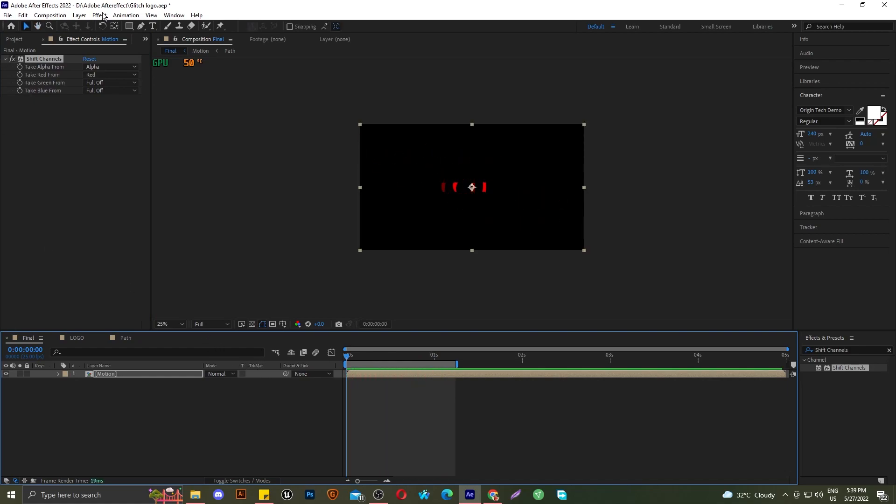
# Step: Duplicate the Motion layer and make the lower copy green-only, with green taken from Green and red Full Off, then preview
pyautogui.click(117, 374)
pyautogui.hotkey('ctrl', 'd')
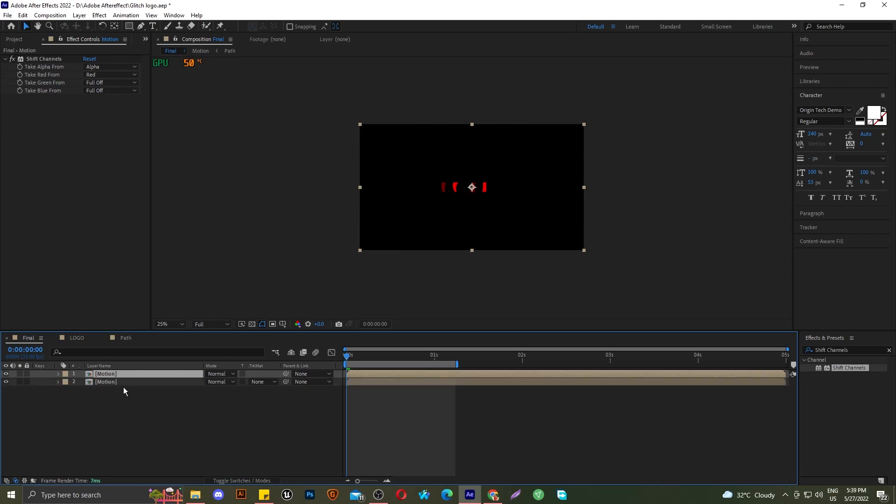
pyautogui.click(106, 382)
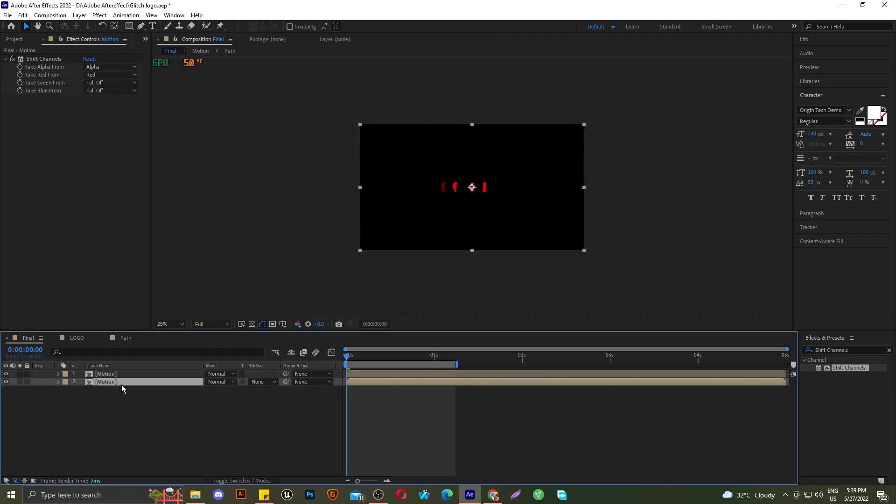
pyautogui.click(113, 82)
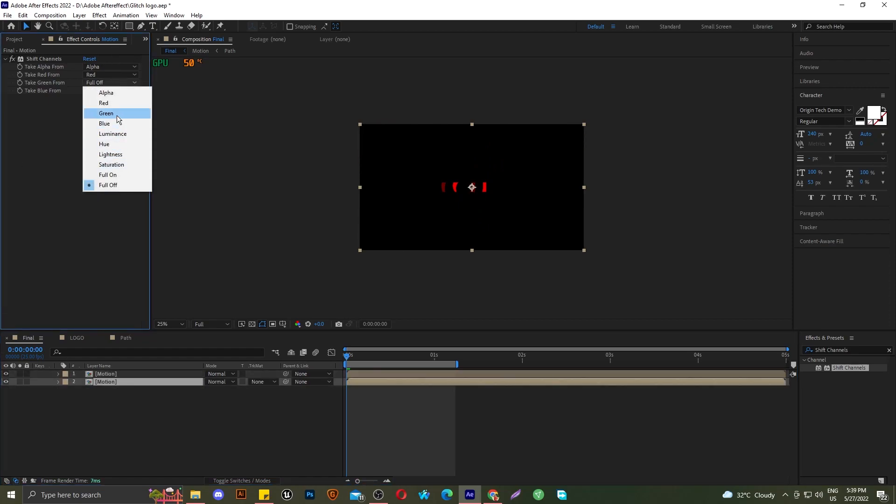
pyautogui.click(116, 115)
pyautogui.click(111, 75)
pyautogui.click(125, 177)
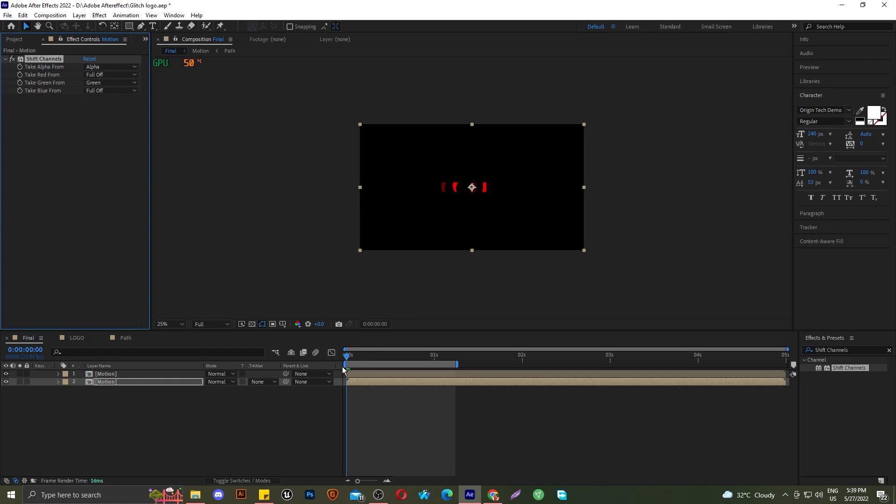
pyautogui.press('space')
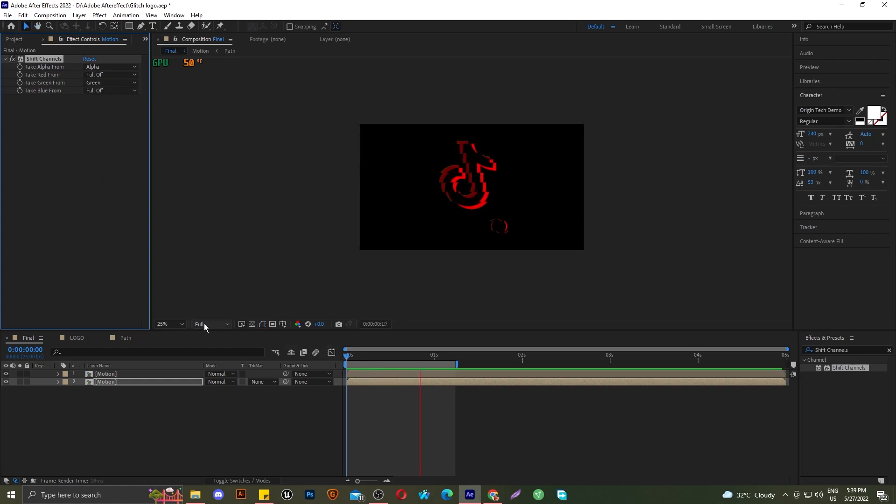
pyautogui.press('space')
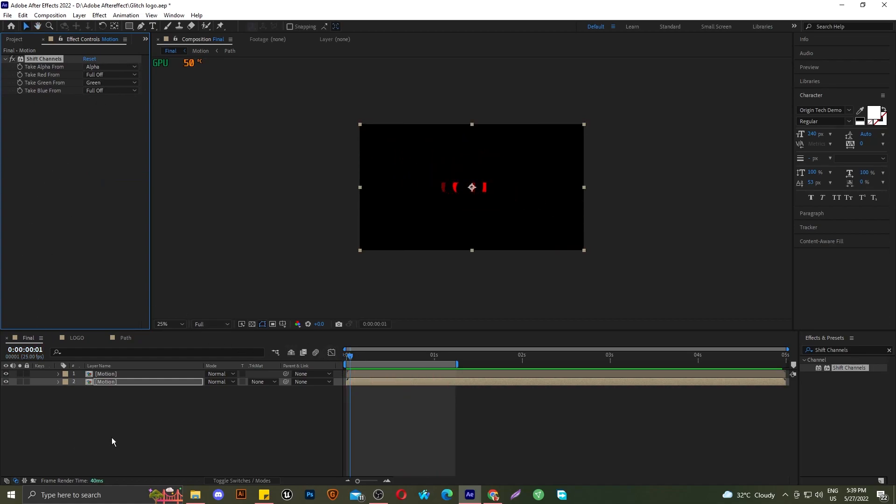
# Step: Duplicate the green Motion layer and make the bottom copy blue-only, with blue taken from Blue and green Full Off
pyautogui.click(113, 383)
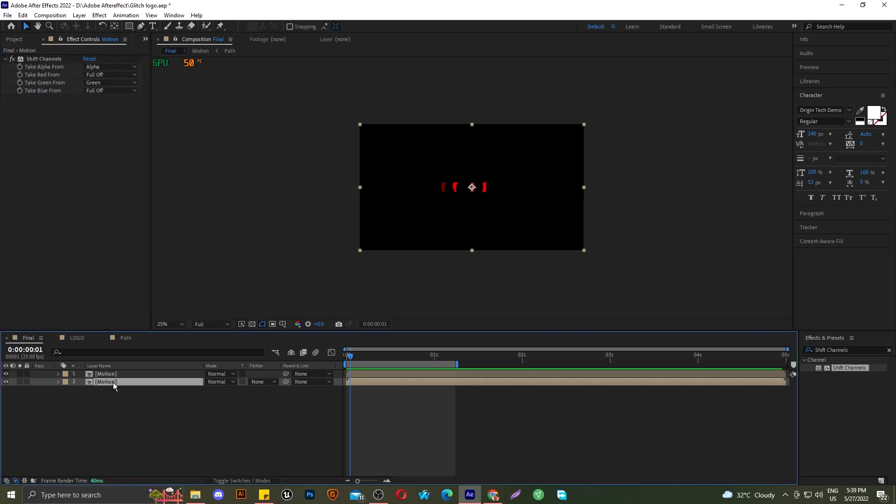
pyautogui.hotkey('ctrl', 'd')
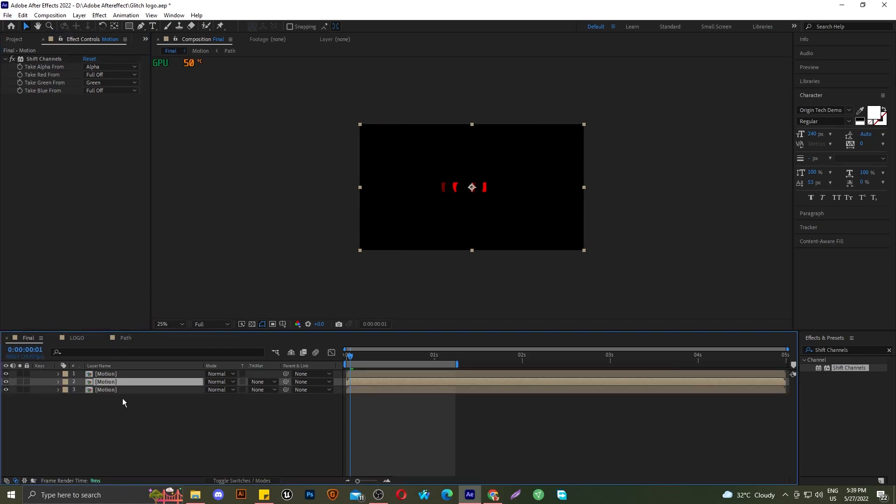
pyautogui.click(117, 392)
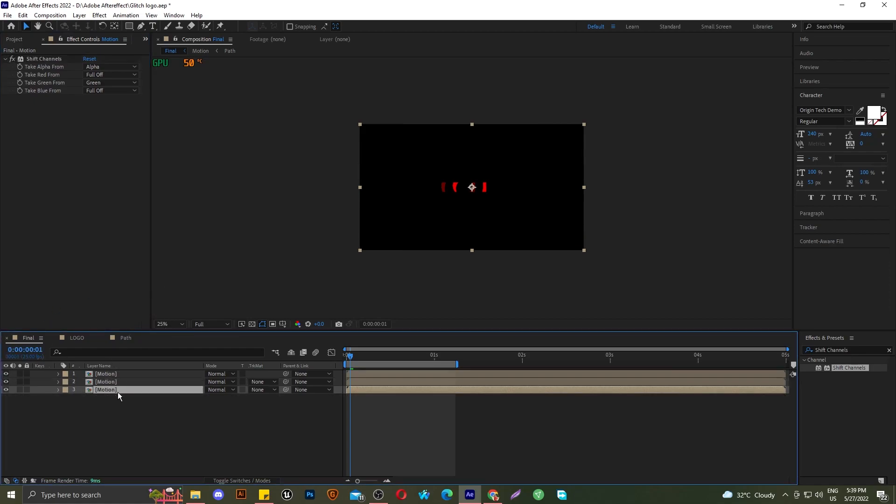
pyautogui.click(122, 90)
pyautogui.click(109, 131)
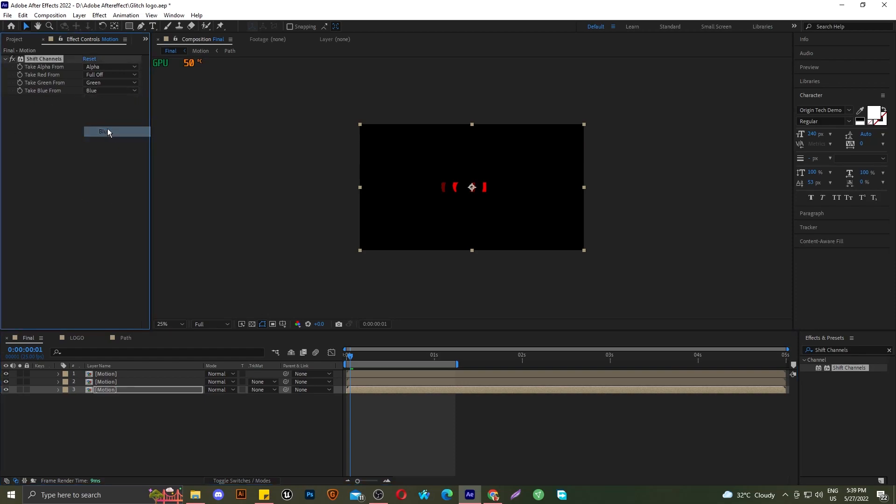
pyautogui.click(111, 81)
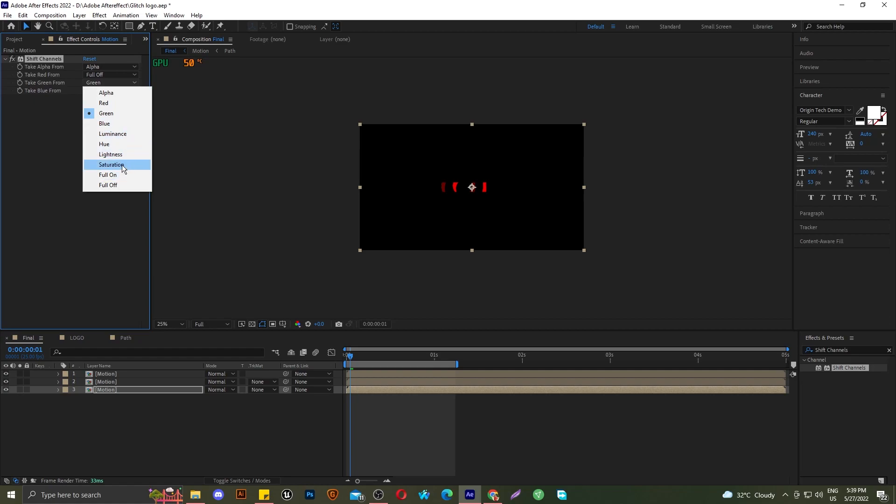
pyautogui.click(118, 123)
pyautogui.click(111, 92)
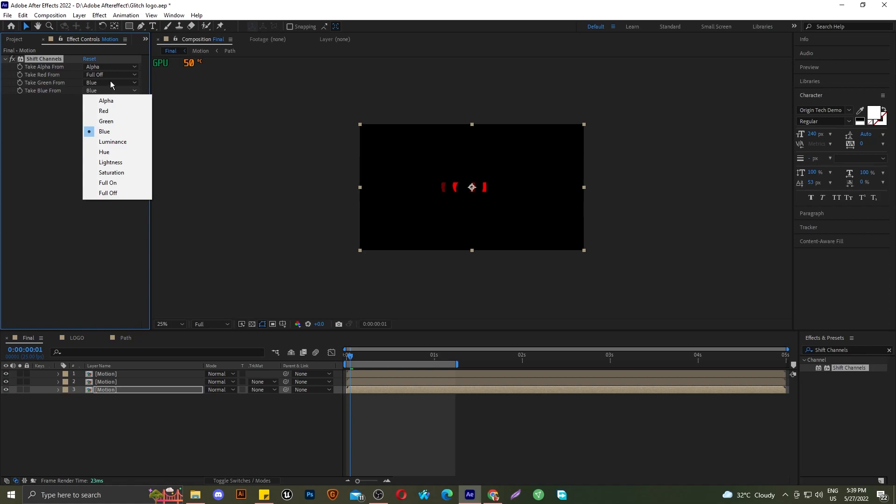
pyautogui.click(119, 192)
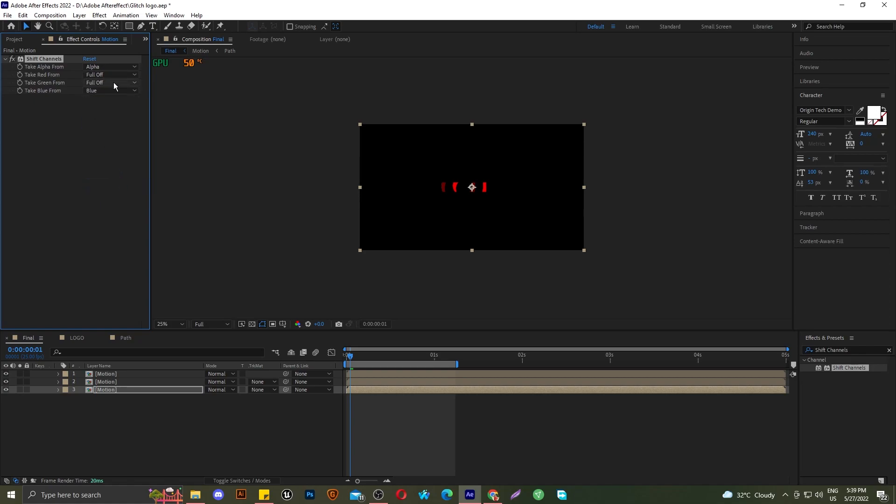
# Step: Set the blending mode of all three Motion layers to Add
pyautogui.click(230, 382)
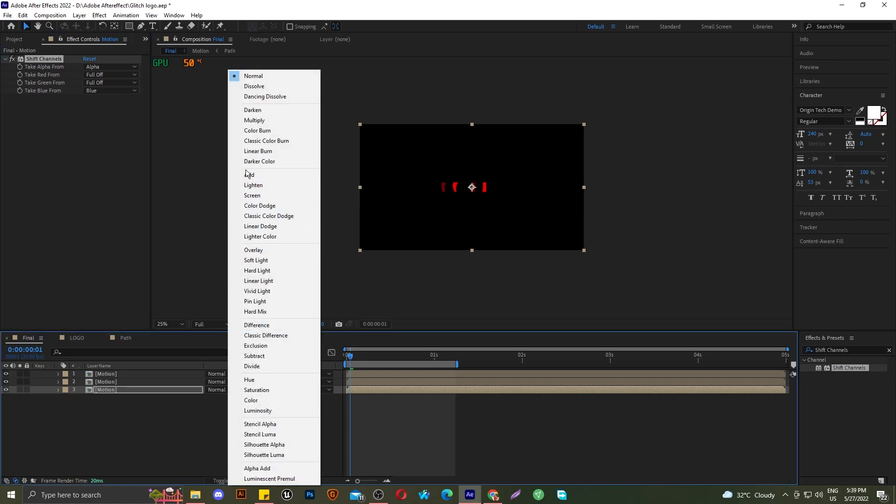
pyautogui.click(247, 175)
pyautogui.click(222, 385)
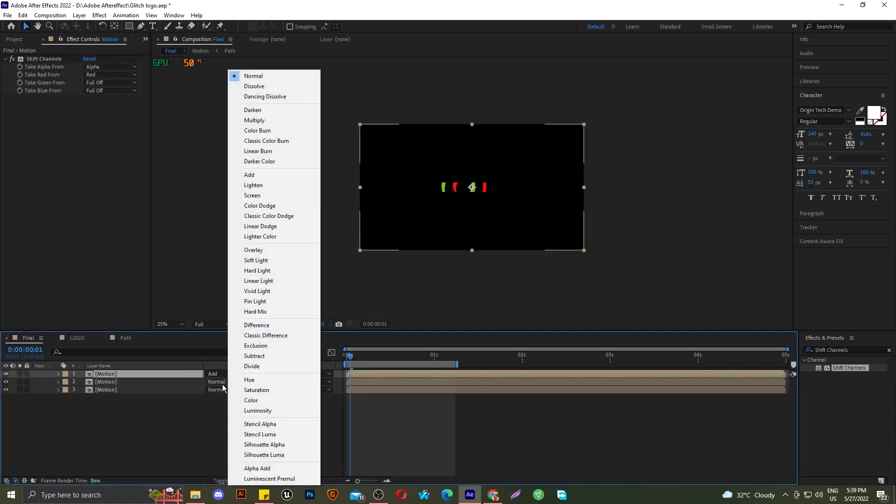
pyautogui.click(251, 176)
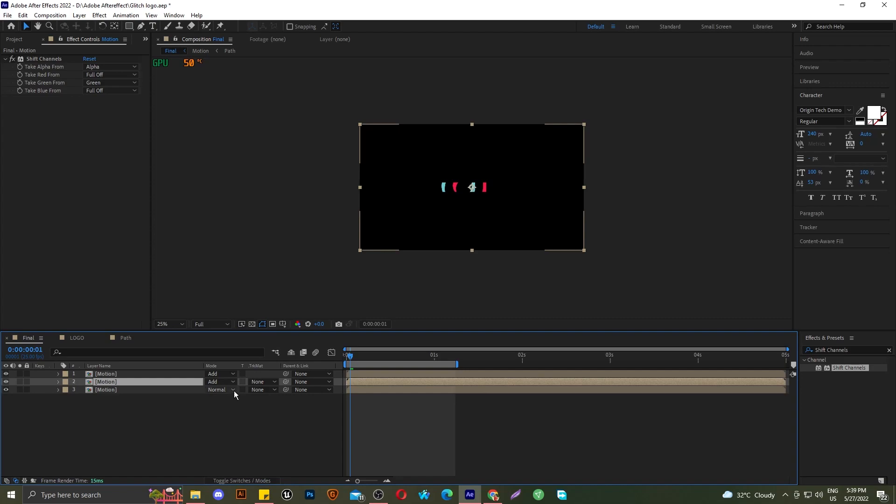
pyautogui.click(234, 390)
pyautogui.click(258, 176)
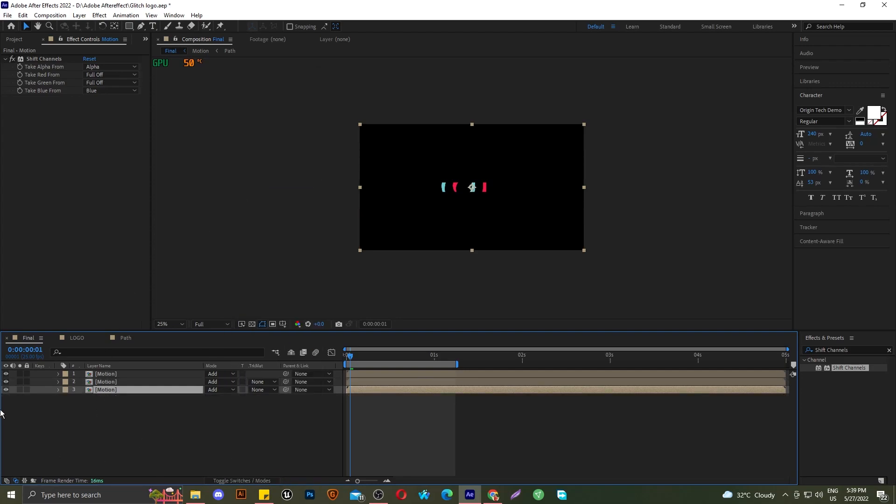
# Step: Stagger the Motion layers by starting the red one about four frames late and the green one about two, then preview
pyautogui.click(353, 373)
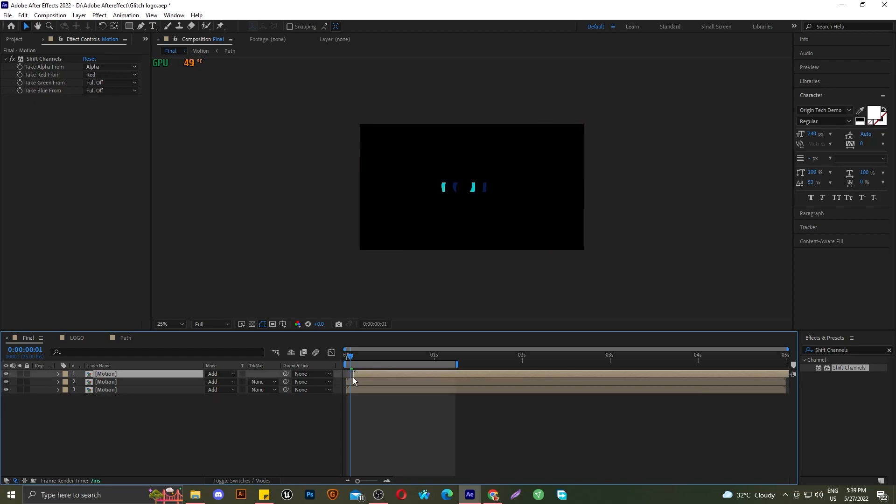
pyautogui.click(358, 382)
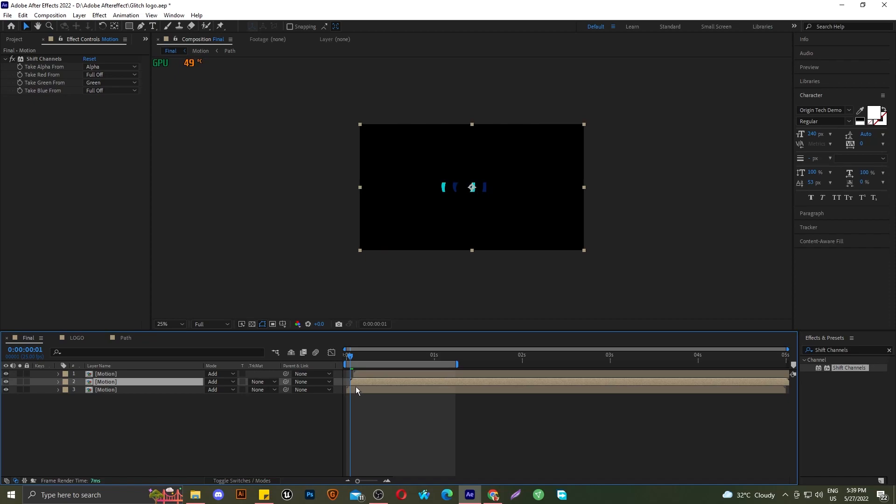
pyautogui.moveTo(363, 373); pyautogui.dragTo(369, 381)
pyautogui.click(365, 391)
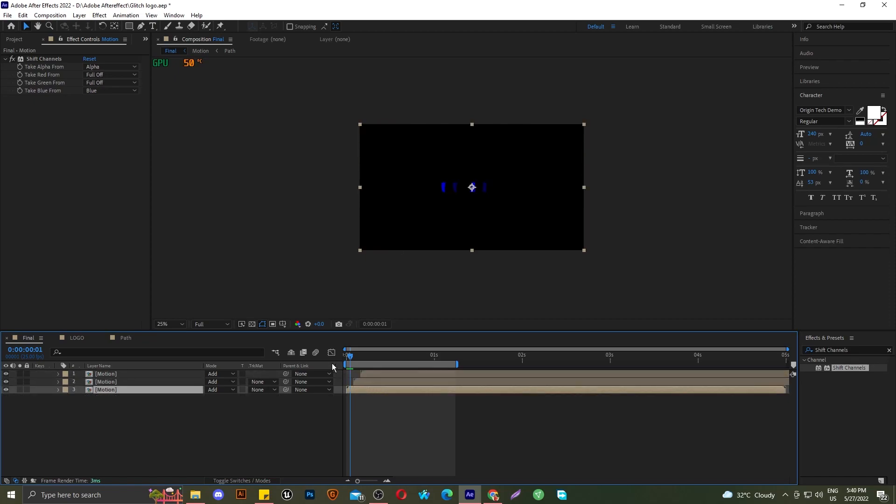
pyautogui.click(347, 356)
pyautogui.press('space')
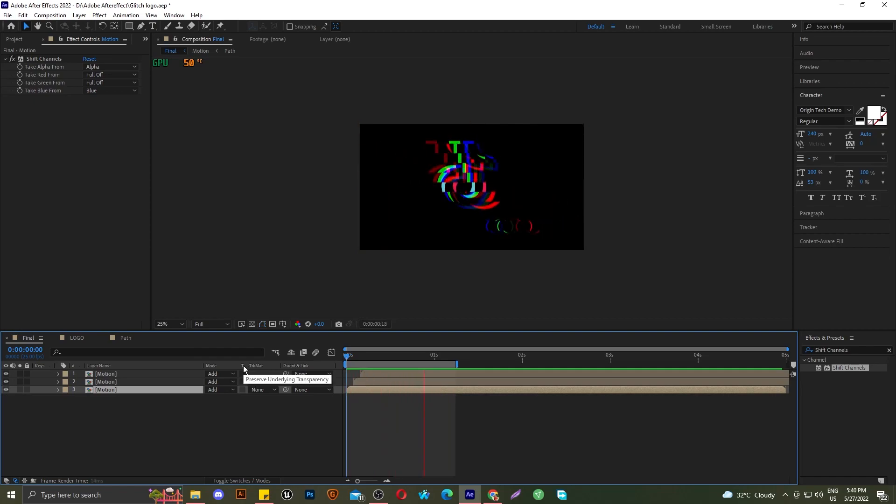
pyautogui.press('space')
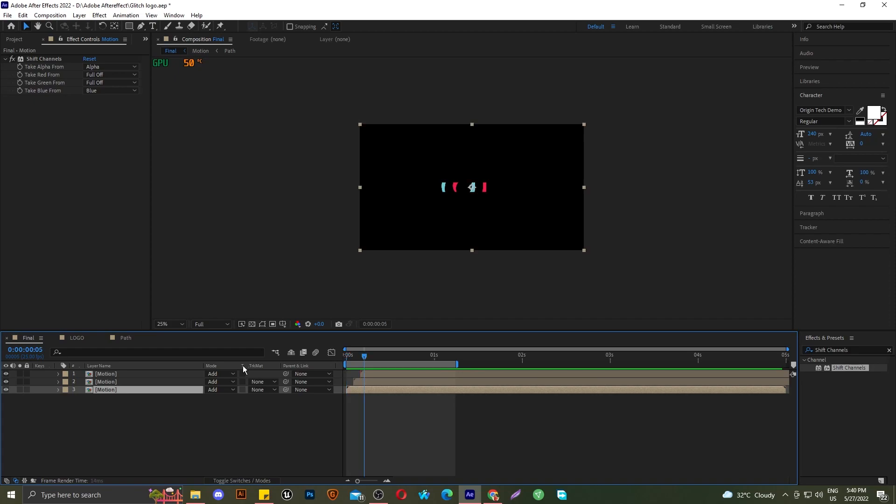
# Step: Tighten the stagger by moving the red Motion layer to start at about three frames and the green at about one, then preview
pyautogui.click(370, 374)
pyautogui.moveTo(364, 380); pyautogui.dragTo(183, 380)
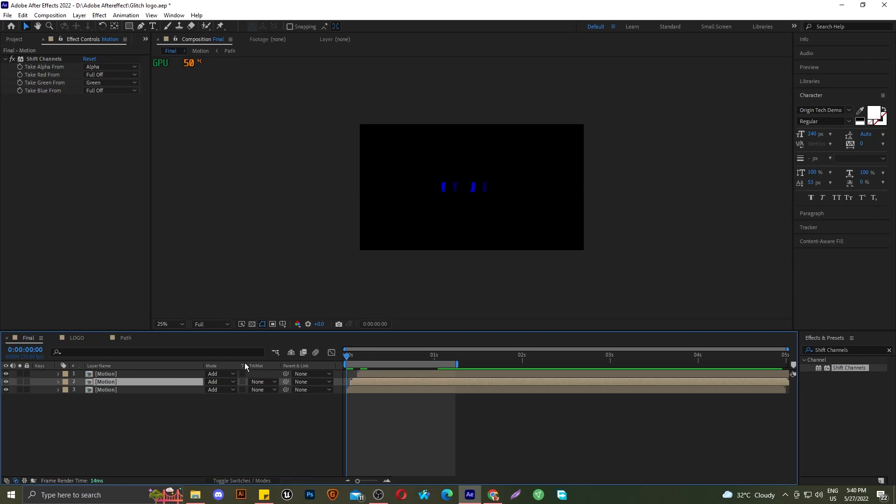
pyautogui.press('space')
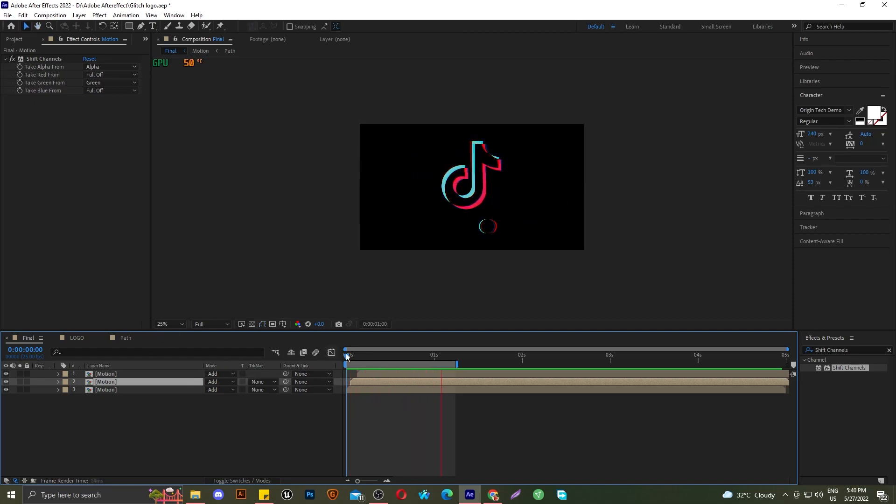
# Step: Turn on the BG layer's visibility in the LOGO composition and preview the Final composition from the start
pyautogui.click(75, 337)
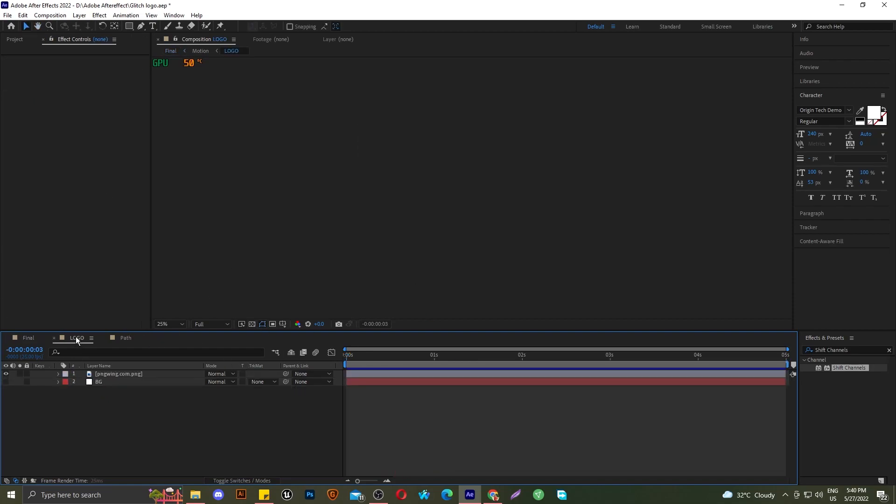
pyautogui.click(33, 341)
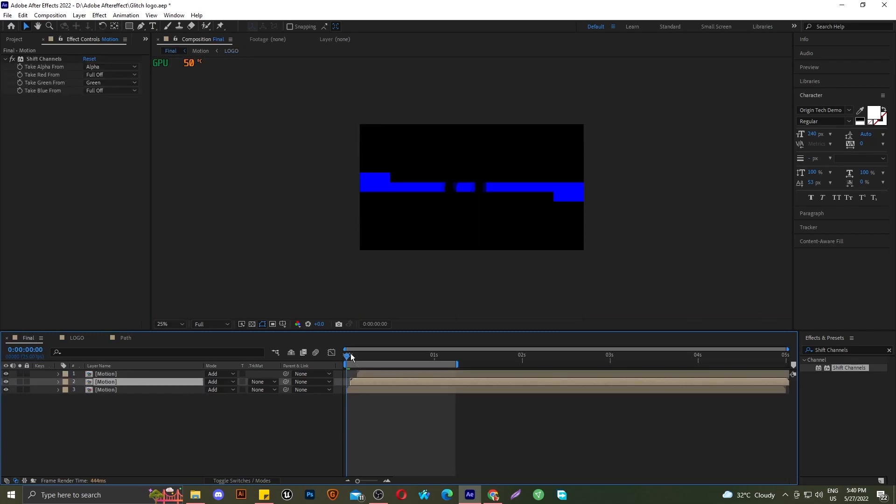
pyautogui.press('space')
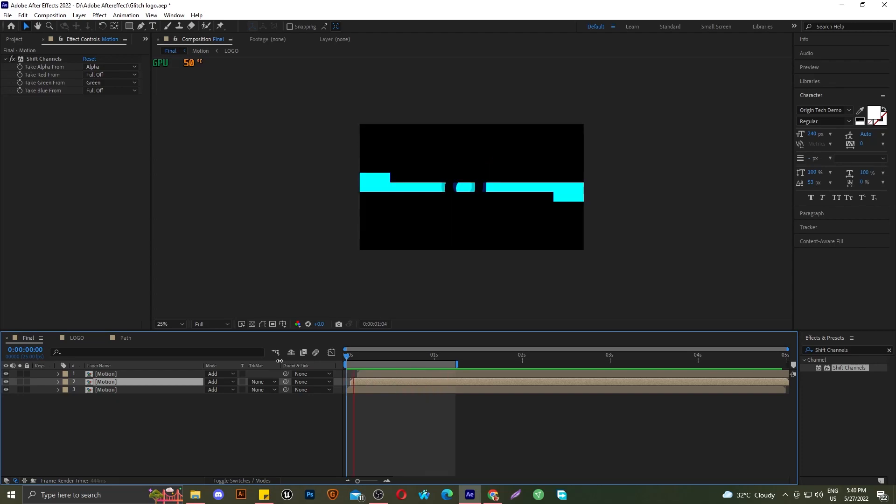
pyautogui.press('space')
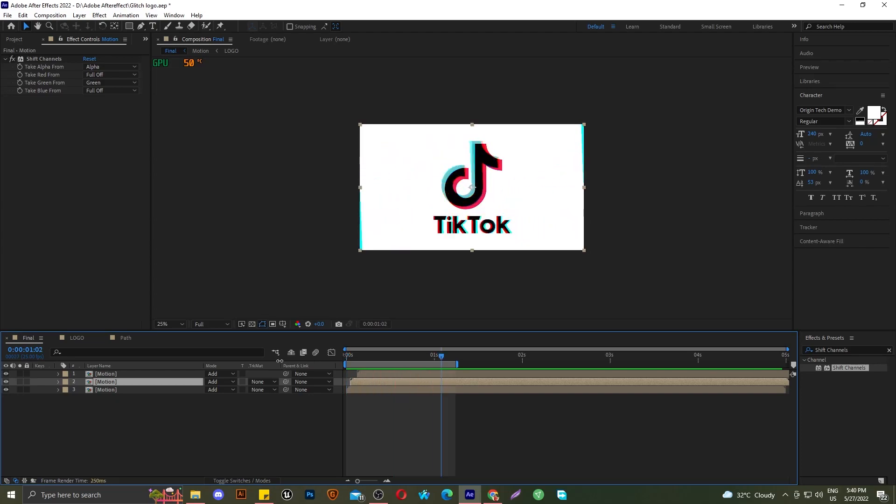